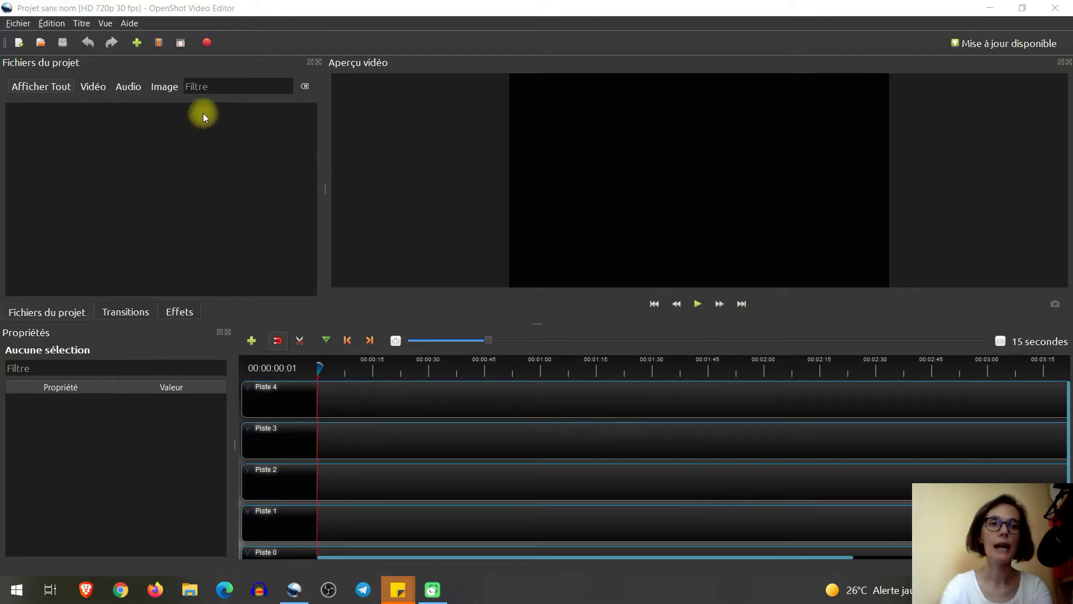
# Import the video "pour présentation écolibr" from the Test folder on drive D: and place it at the start of Piste 4.
pyautogui.click(70, 237)
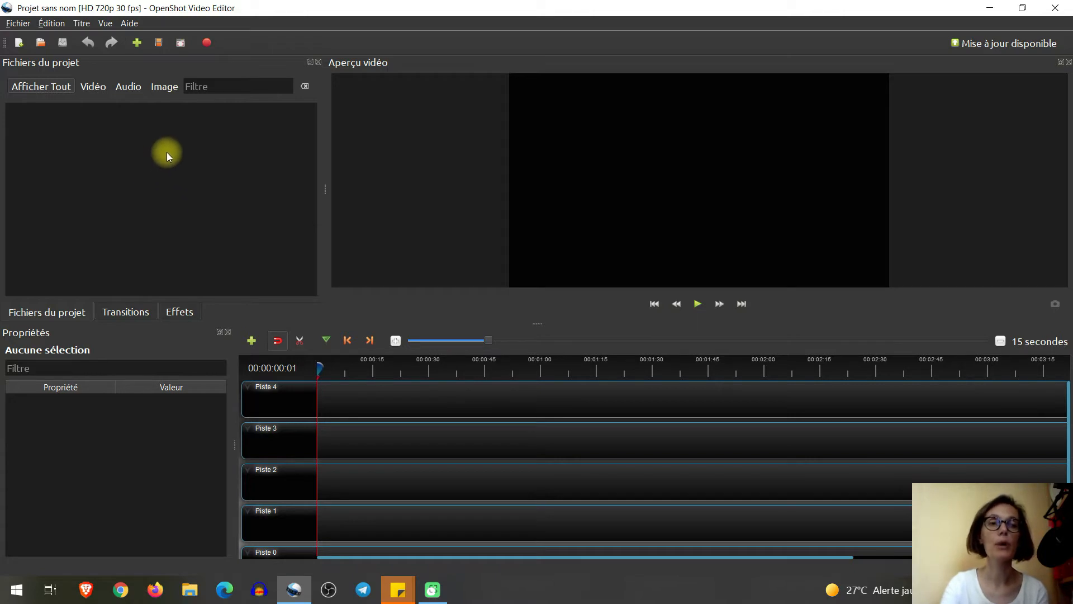
pyautogui.click(136, 46)
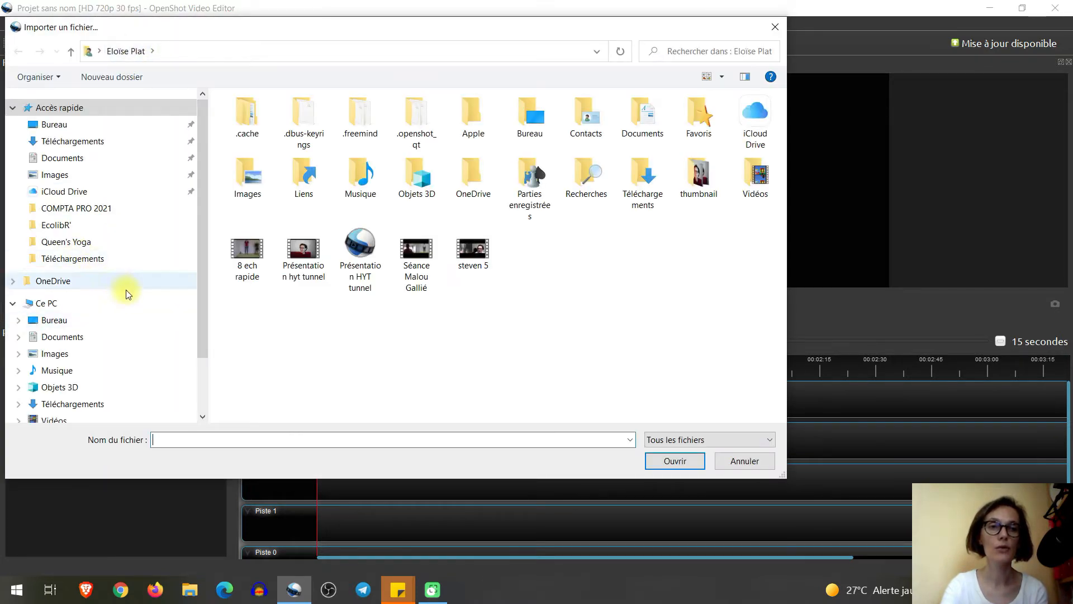
pyautogui.scroll(-2, 119, 285)
pyautogui.click(78, 374)
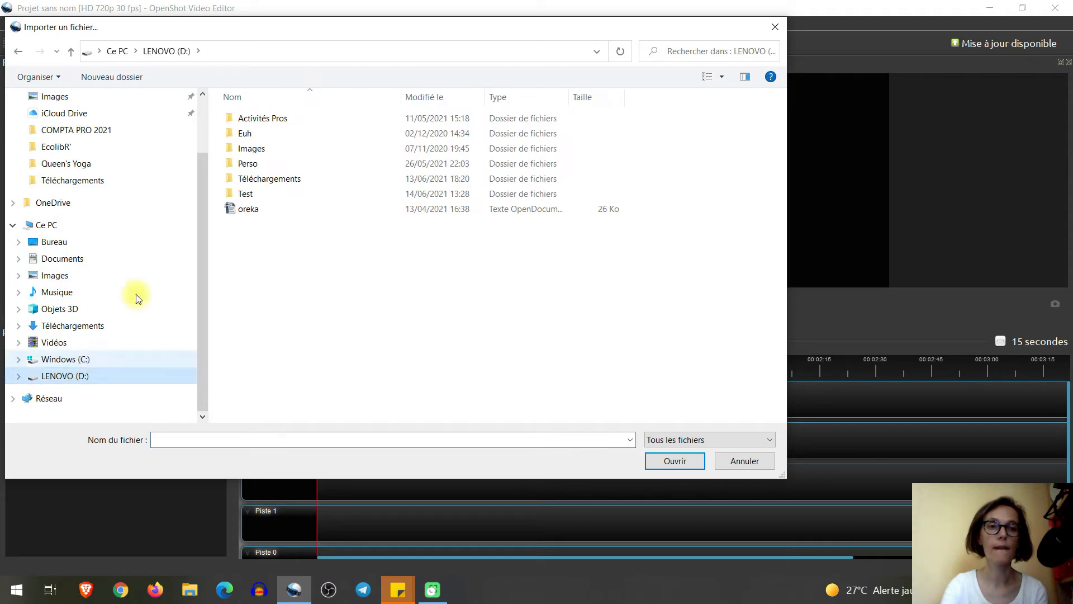
pyautogui.doubleClick(246, 194)
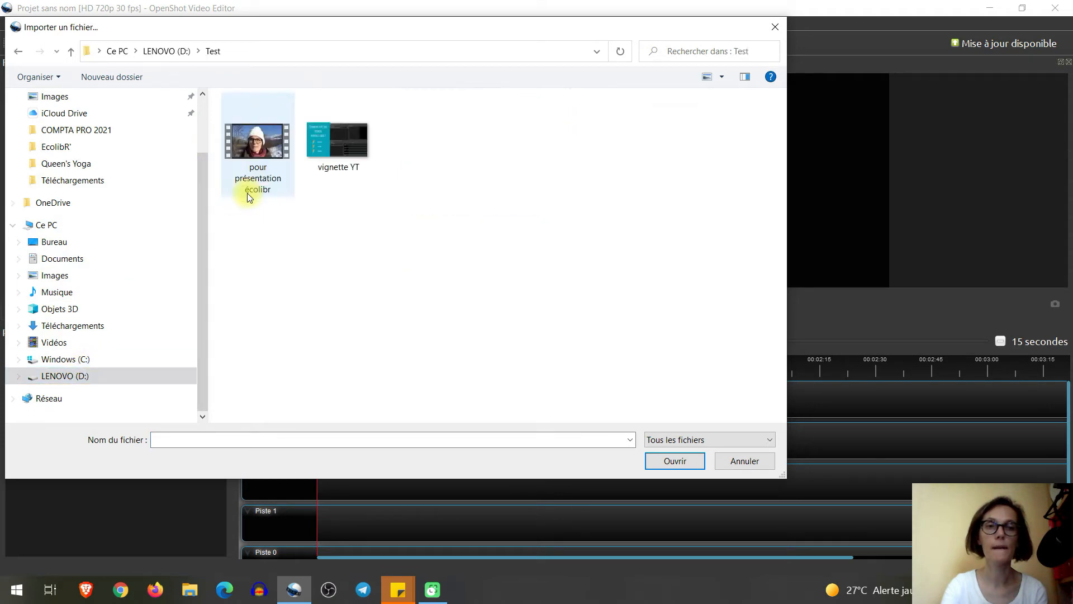
pyautogui.doubleClick(251, 147)
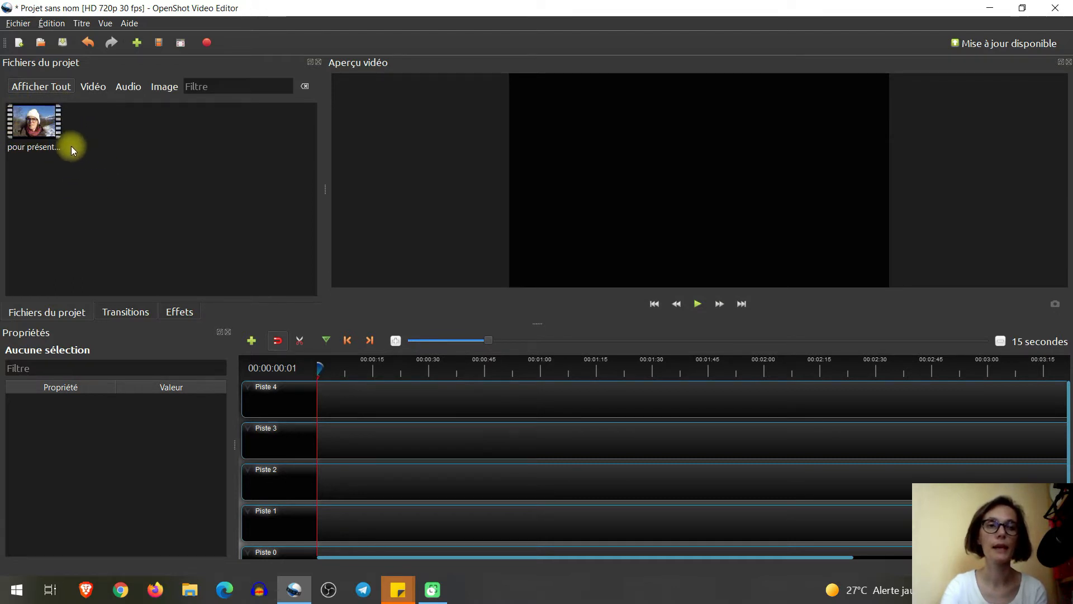
pyautogui.moveTo(29, 122); pyautogui.dragTo(293, 402)
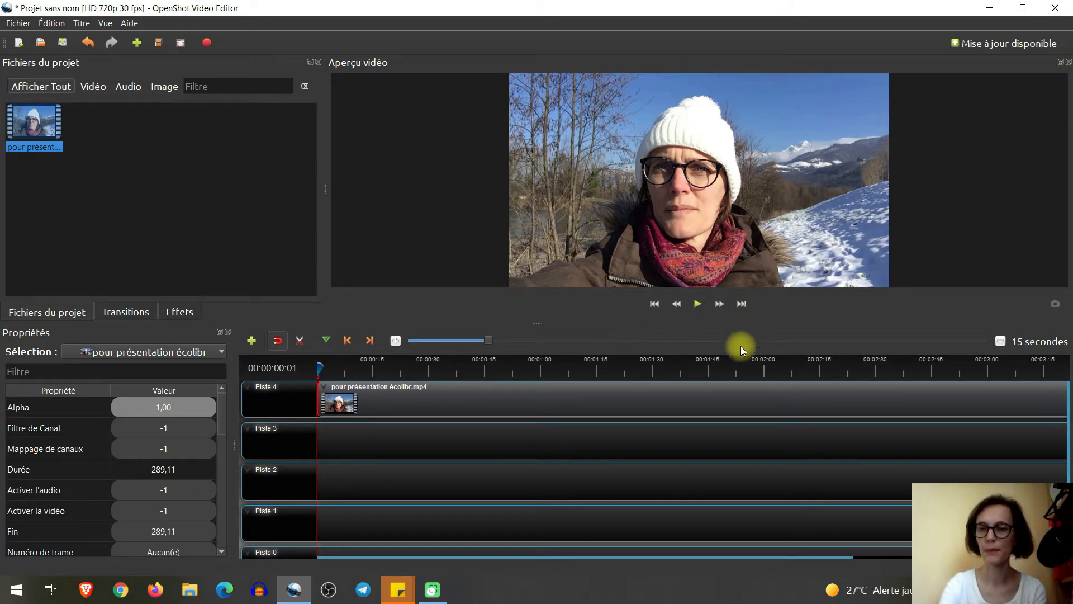
# Play the Piste 4 clip from its start to about 33 seconds to find where the wanted passage ends.
pyautogui.click(698, 304)
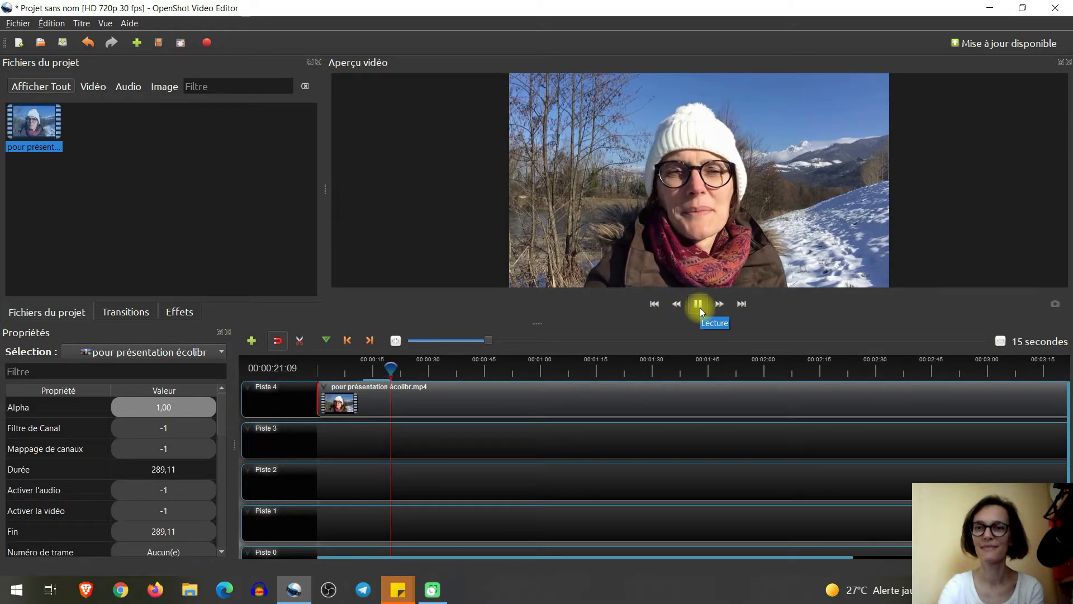
pyautogui.click(698, 304)
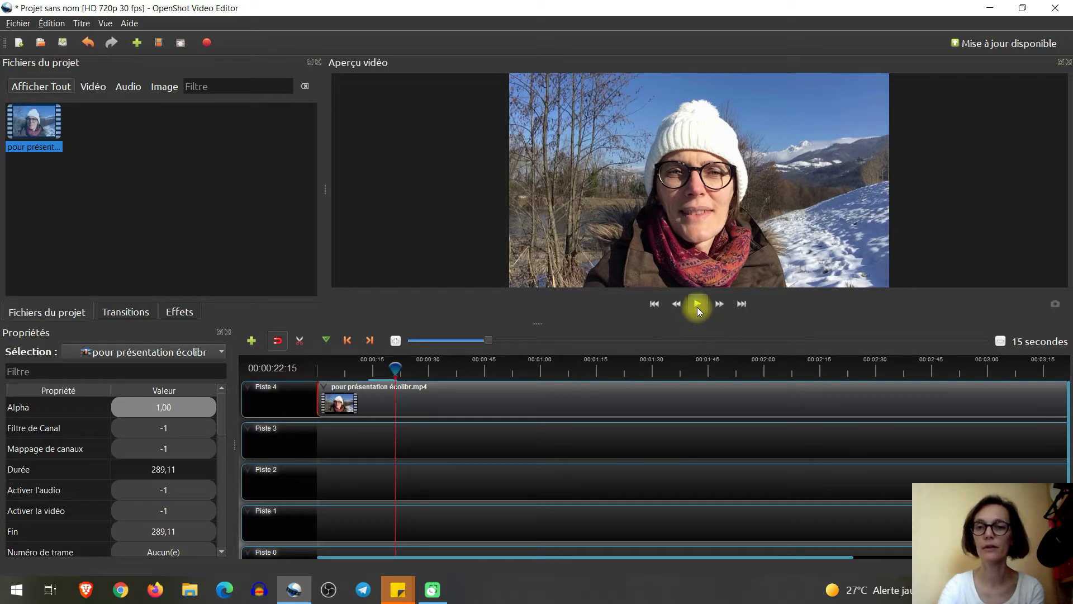
pyautogui.click(697, 306)
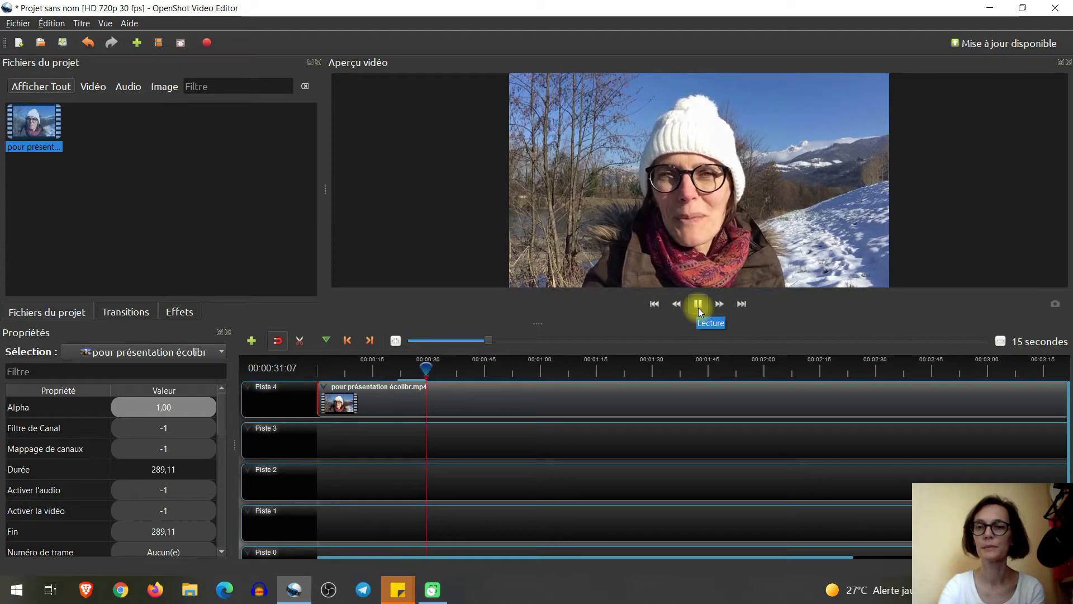
pyautogui.click(699, 306)
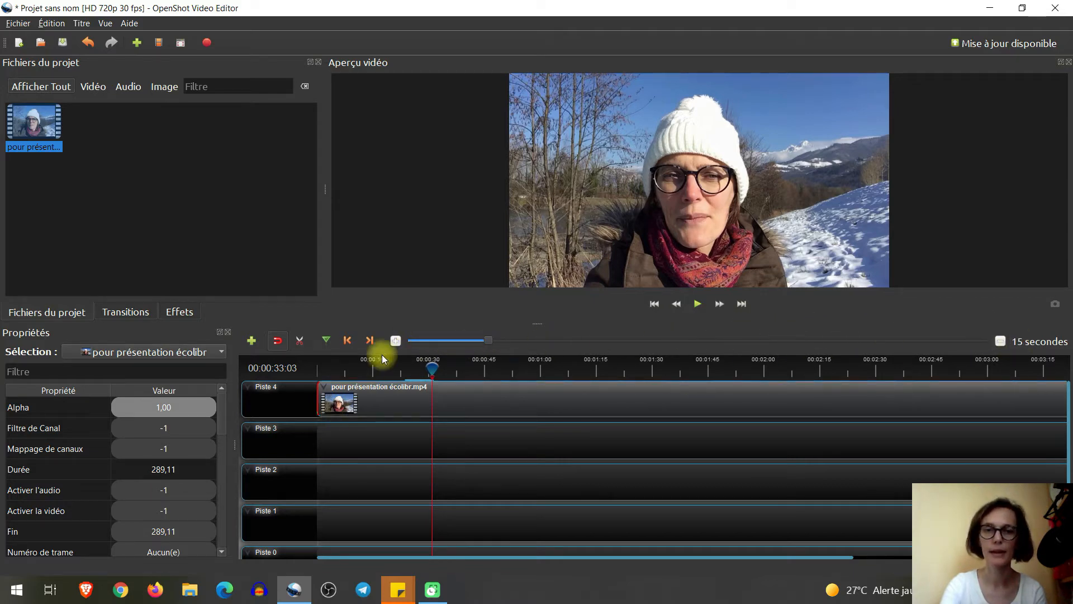
# Split the Piste 4 clip at 00:00:32:11 with the razor tool and delete the part after the cut.
pyautogui.click(394, 344)
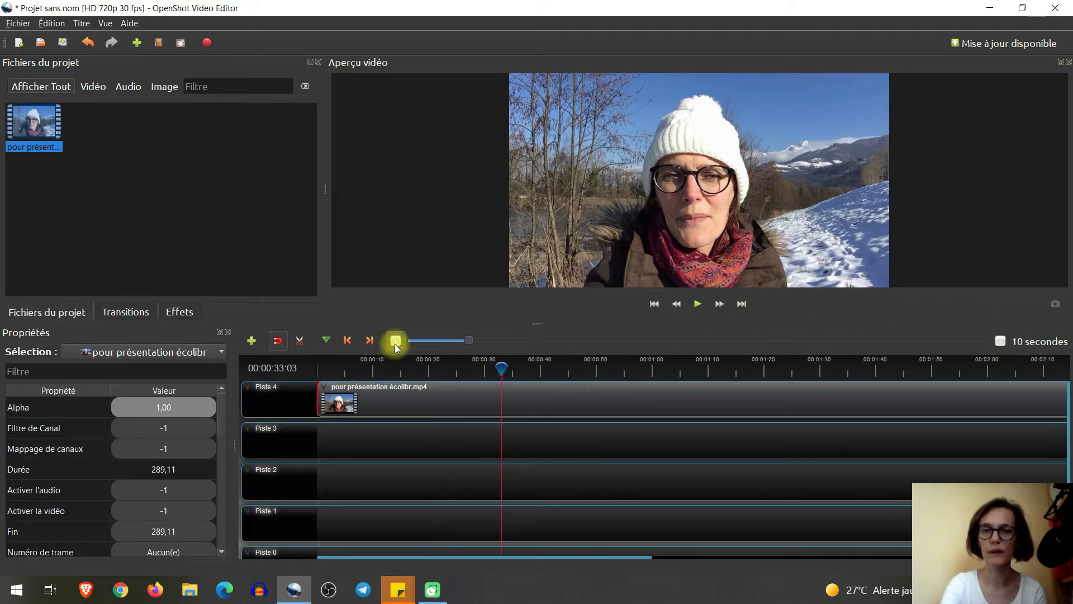
pyautogui.click(395, 344)
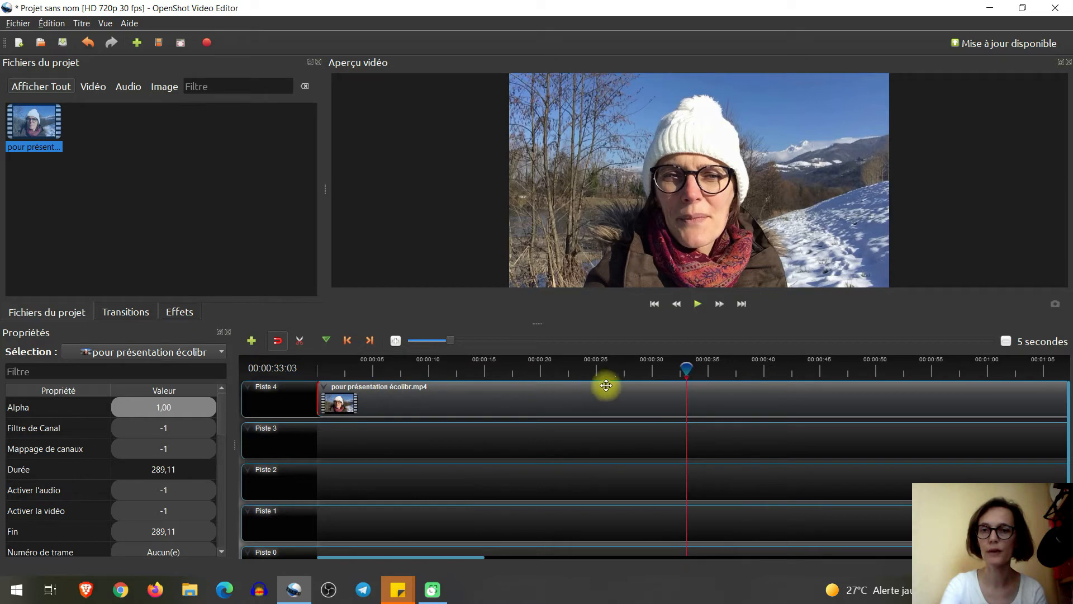
pyautogui.click(396, 341)
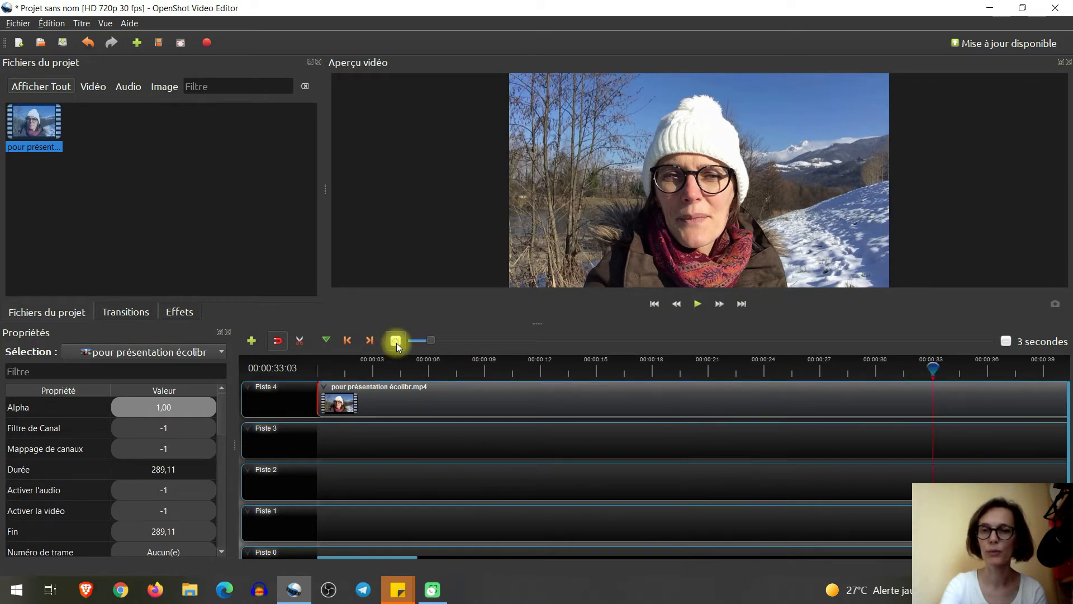
pyautogui.click(396, 341)
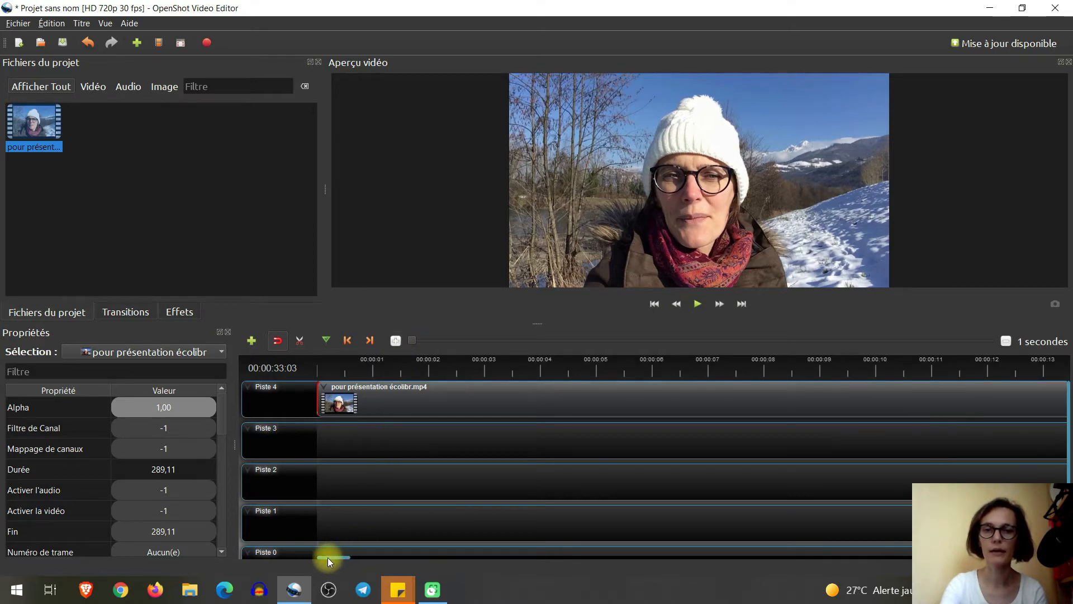
pyautogui.moveTo(328, 558); pyautogui.dragTo(388, 558)
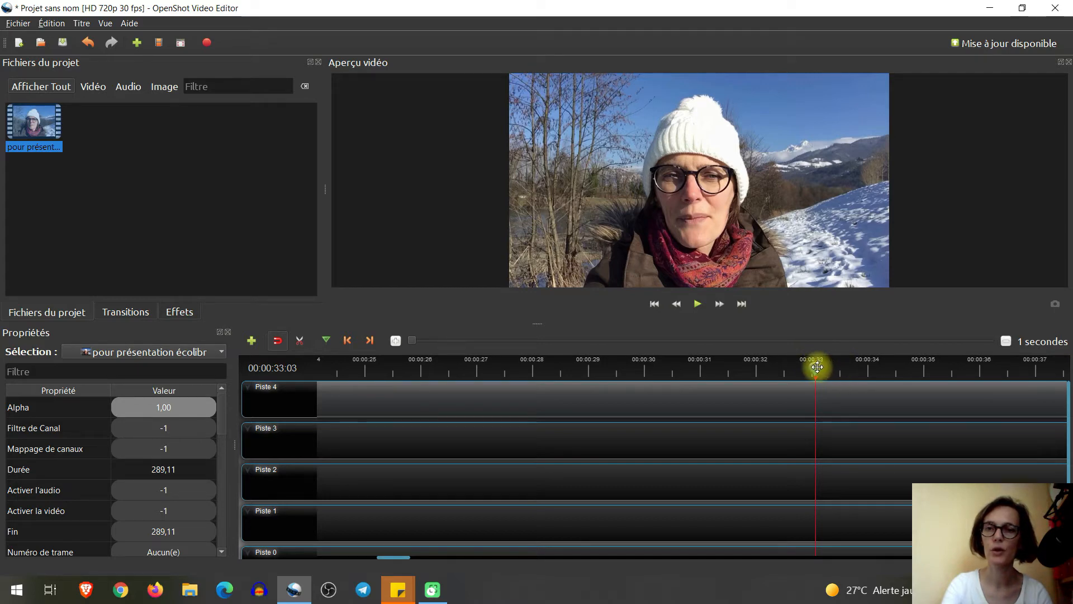
pyautogui.moveTo(816, 366); pyautogui.dragTo(775, 369)
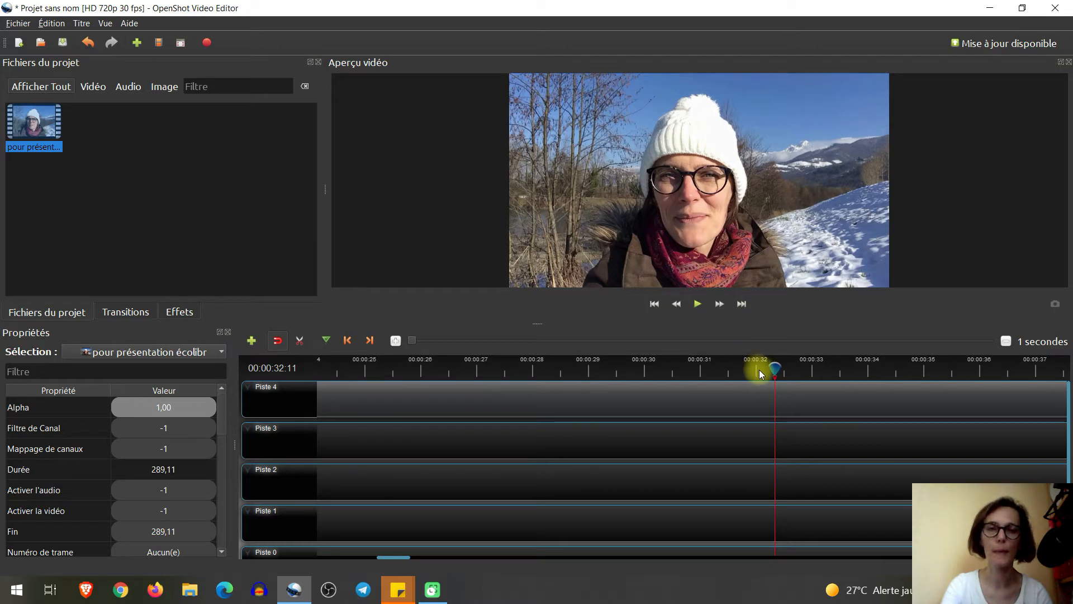
pyautogui.click(300, 341)
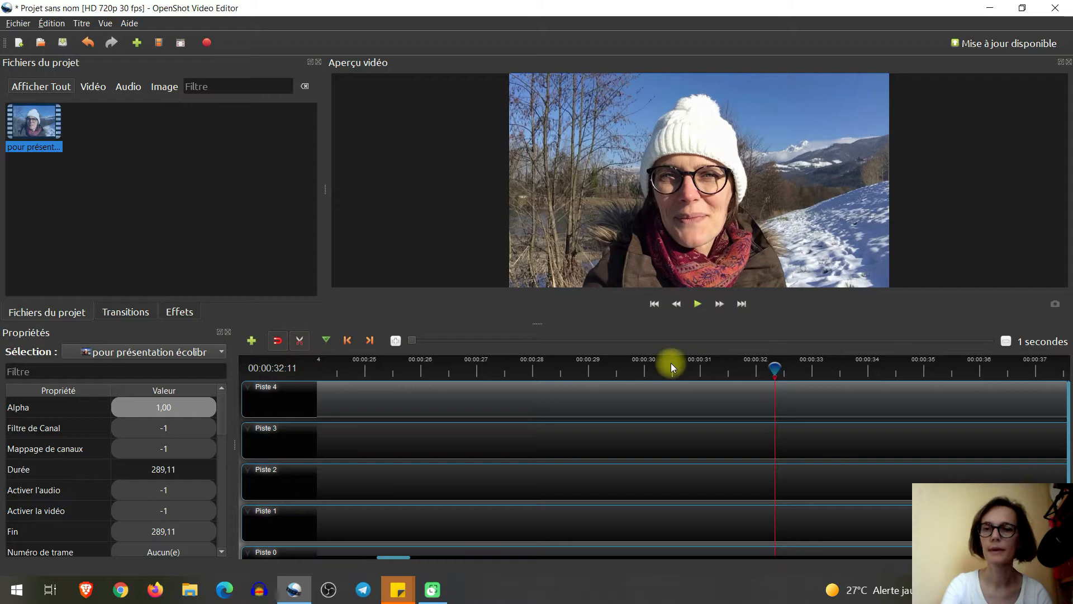
pyautogui.click(775, 387)
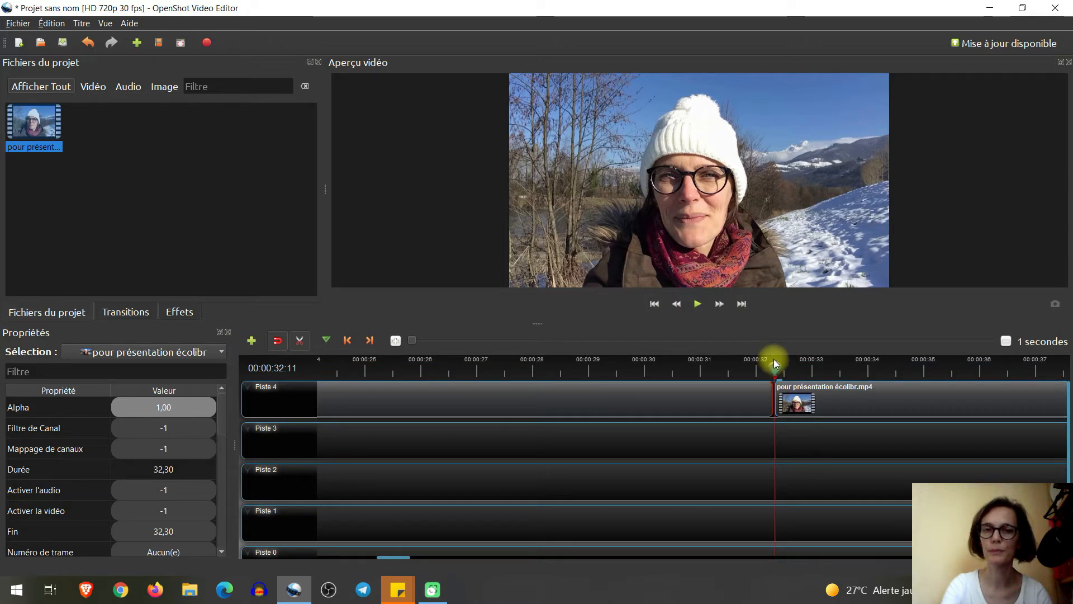
pyautogui.click(301, 340)
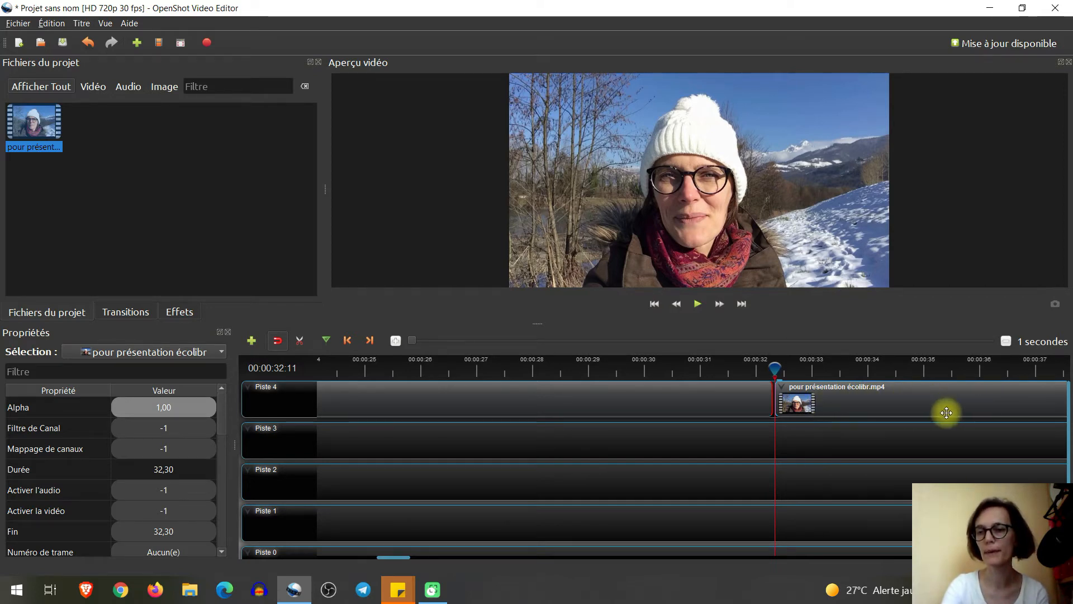
pyautogui.click(904, 403)
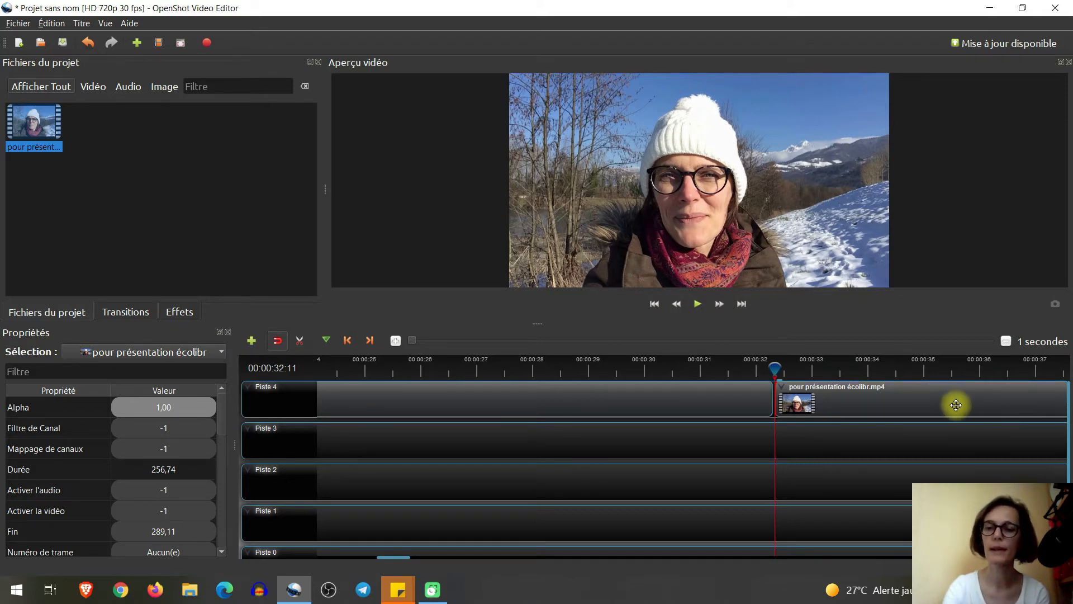
pyautogui.press('Delete')
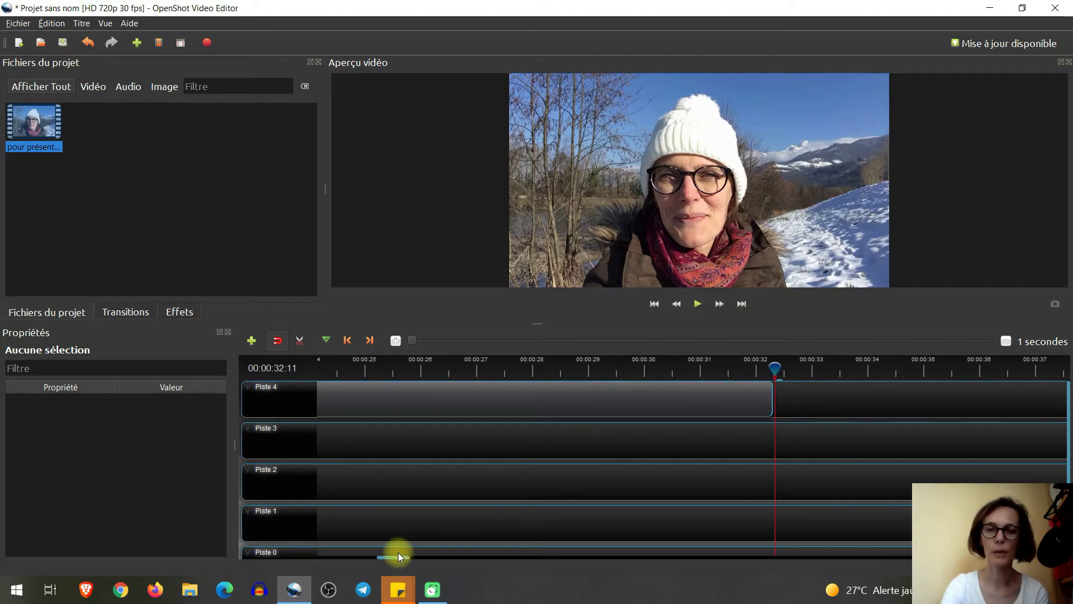
# Preview the clip around 23 seconds and set the playhead at 00:00:22:24, where the wanted passage begins.
pyautogui.moveTo(398, 558); pyautogui.dragTo(328, 557)
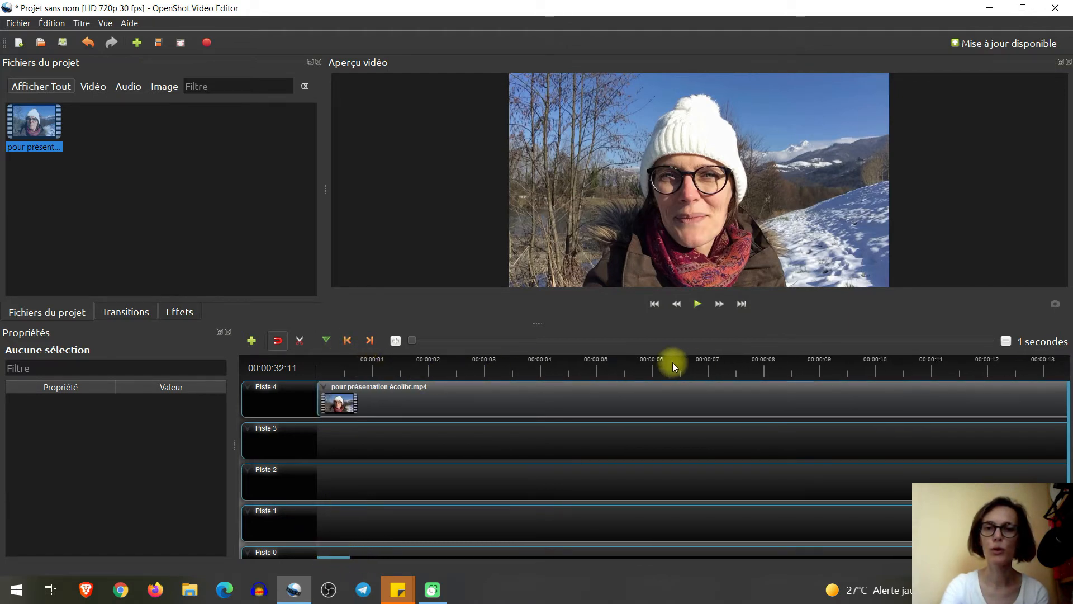
pyautogui.click(572, 369)
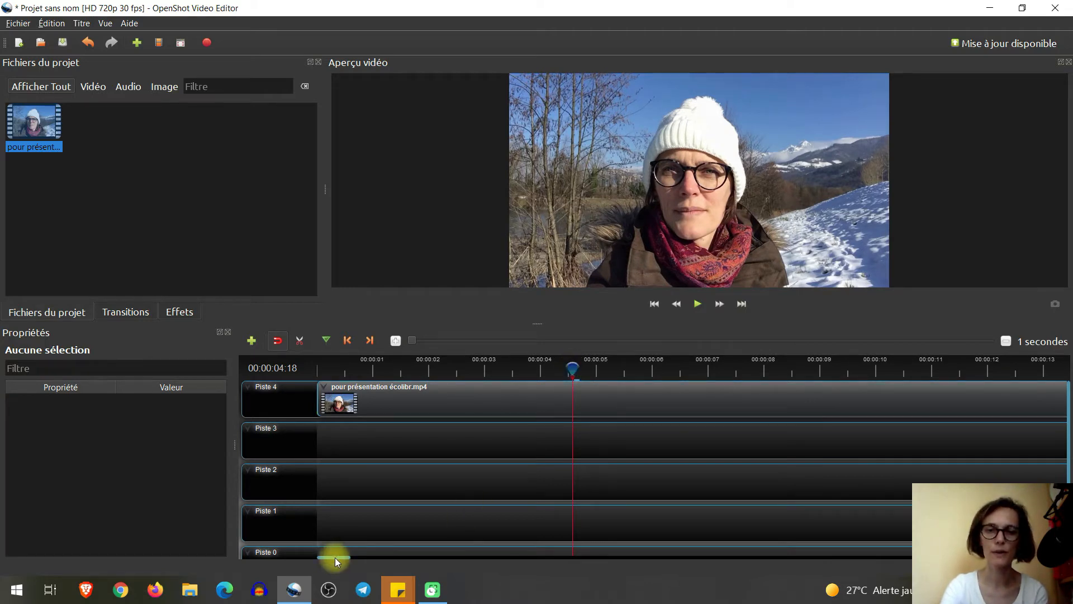
pyautogui.moveTo(334, 558); pyautogui.dragTo(383, 565)
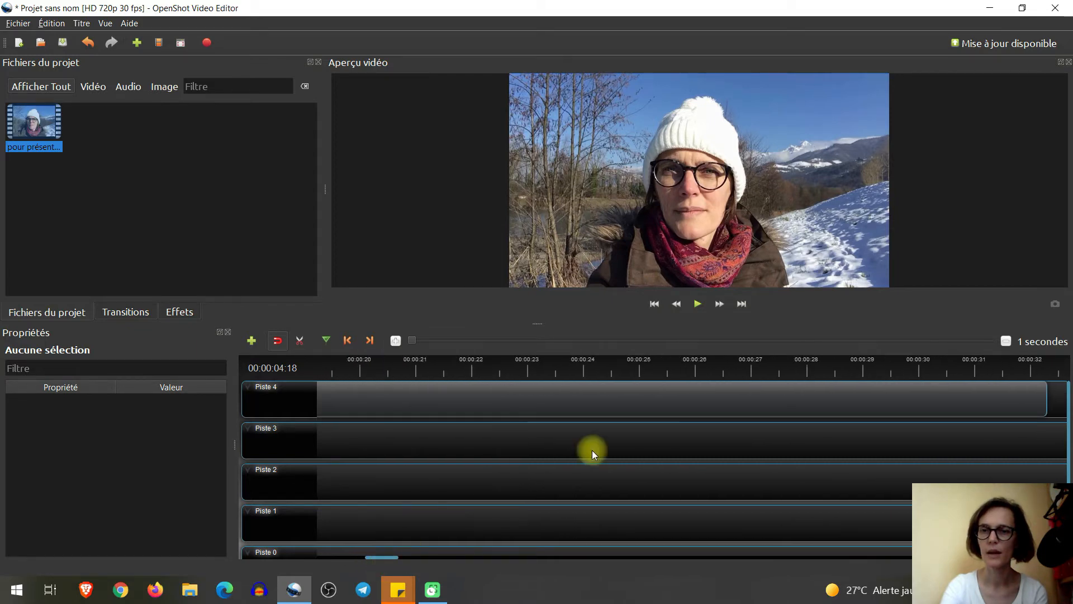
pyautogui.click(632, 364)
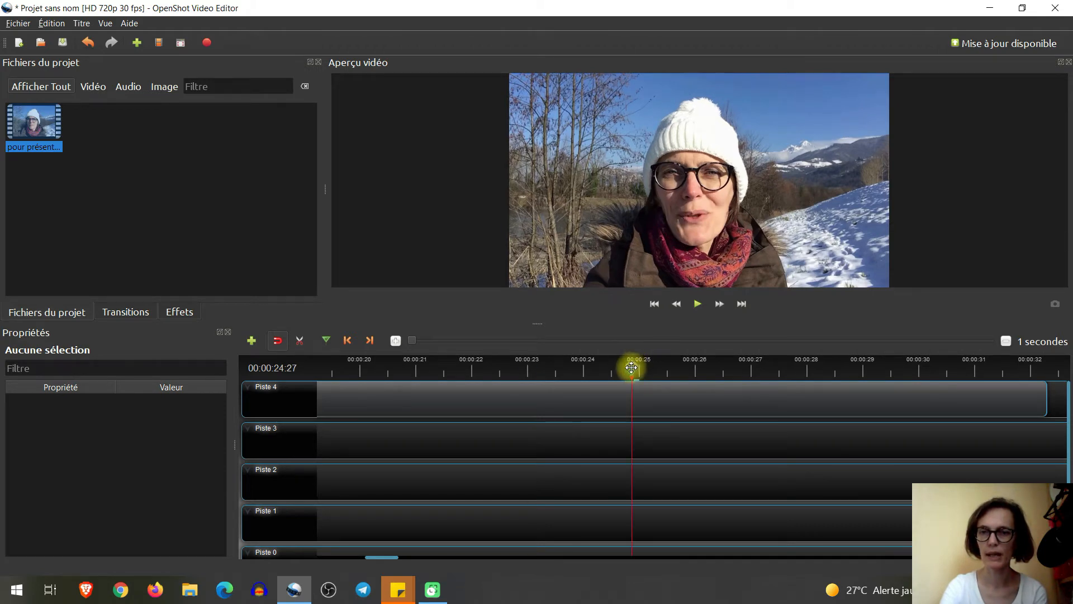
pyautogui.moveTo(631, 367); pyautogui.dragTo(521, 375)
pyautogui.moveTo(516, 377)
pyautogui.mouseDown()
pyautogui.moveTo(503, 376)
pyautogui.moveTo(522, 377)
pyautogui.mouseUp()
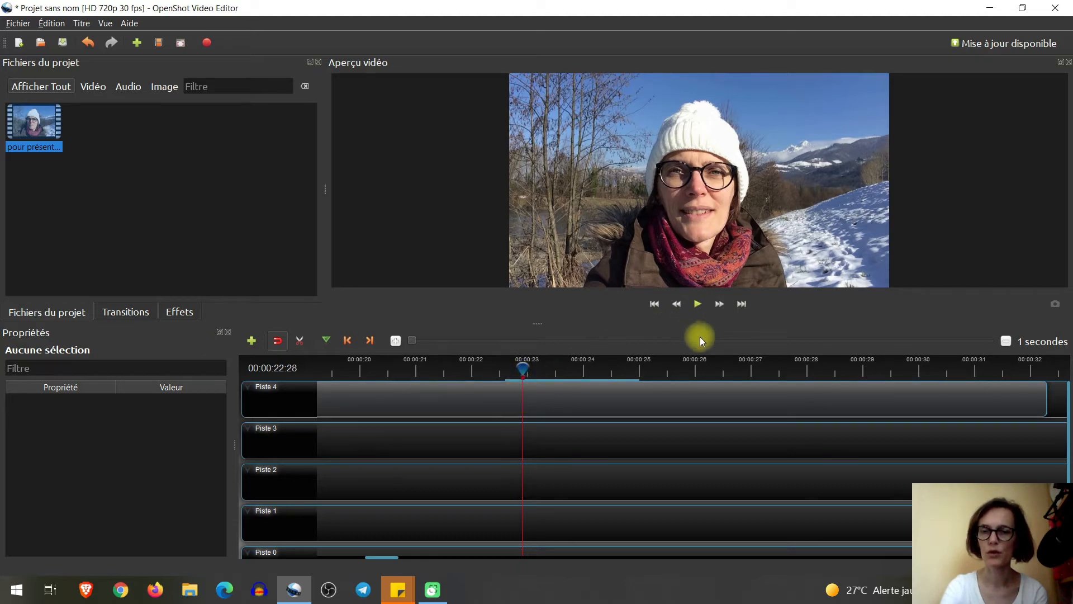
pyautogui.click(699, 306)
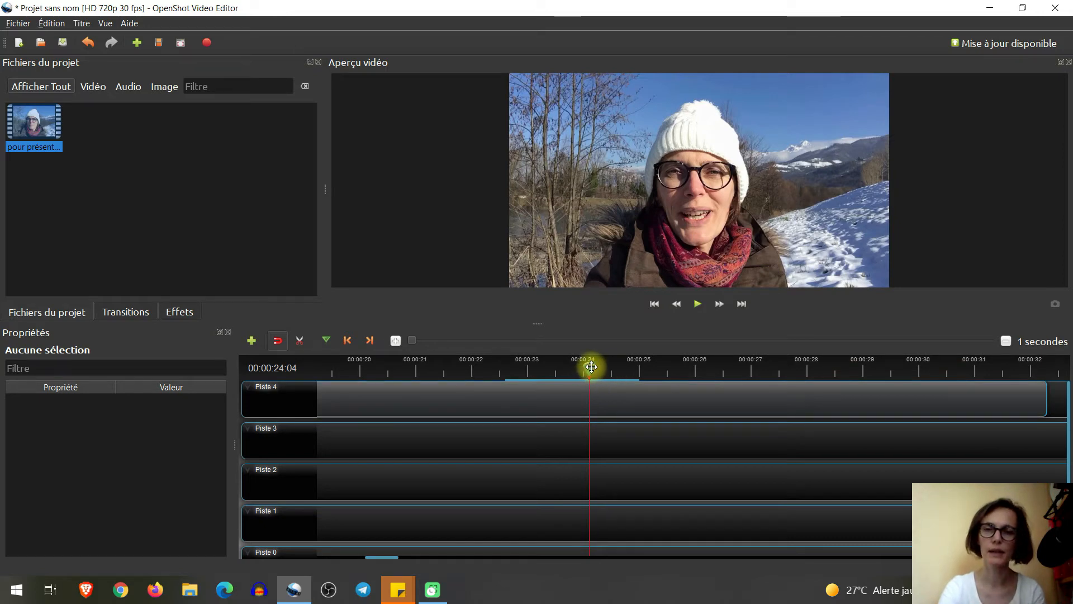
pyautogui.moveTo(592, 367); pyautogui.dragTo(516, 376)
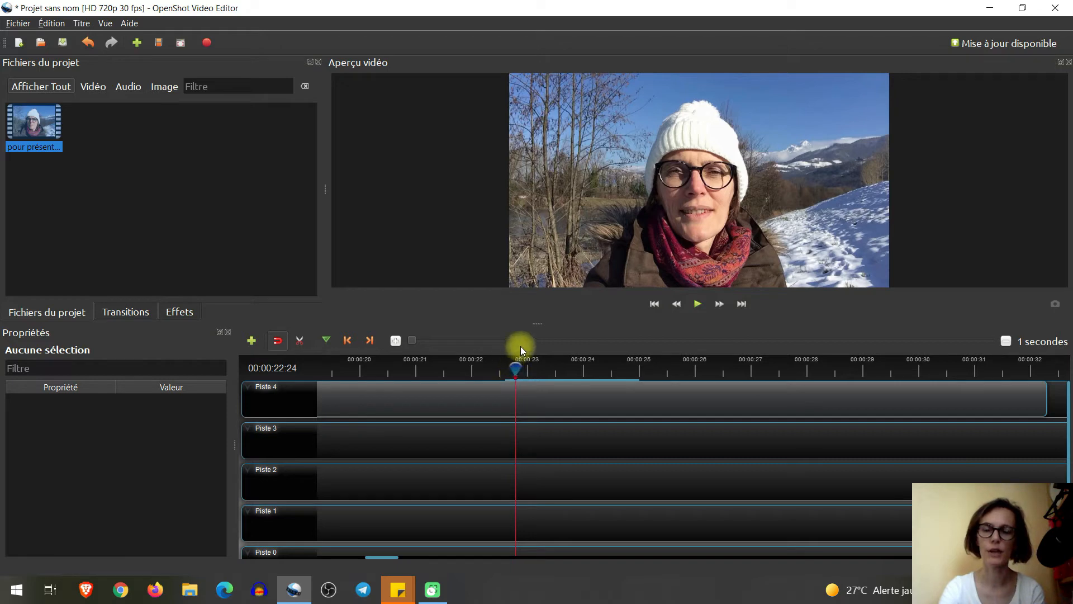
# Split the Piste 4 clip at the playhead with the razor tool and delete the part before the cut.
pyautogui.click(297, 345)
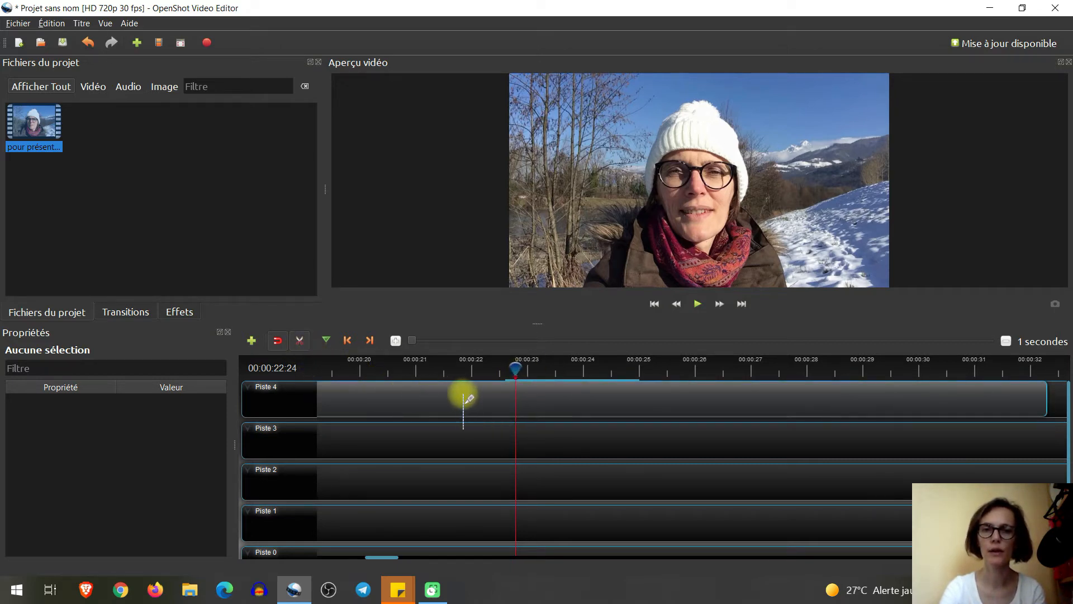
pyautogui.click(514, 394)
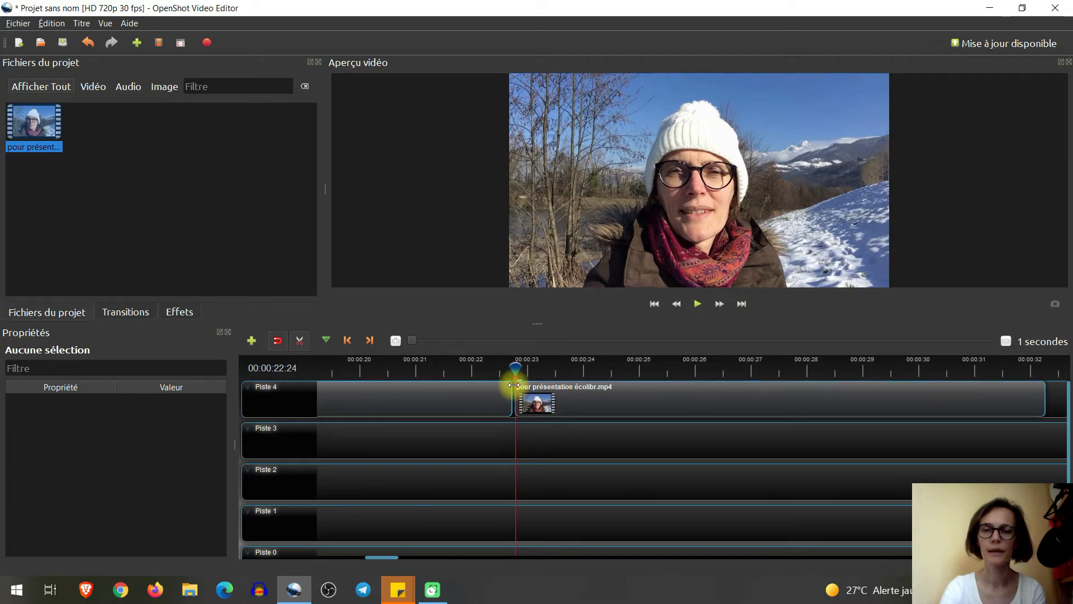
pyautogui.click(299, 341)
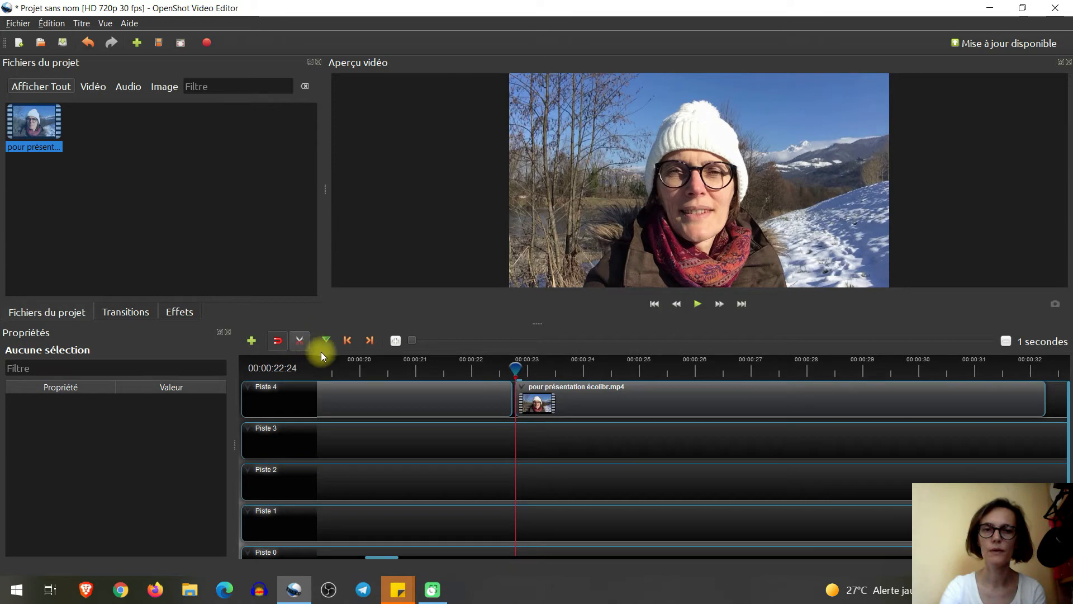
pyautogui.click(402, 401)
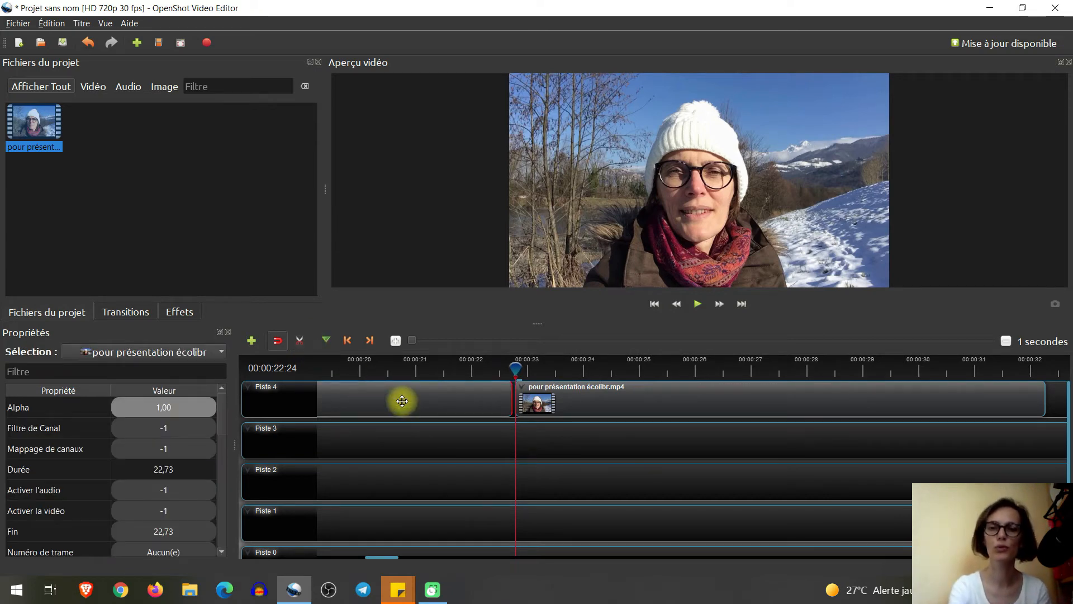
pyautogui.press('Delete')
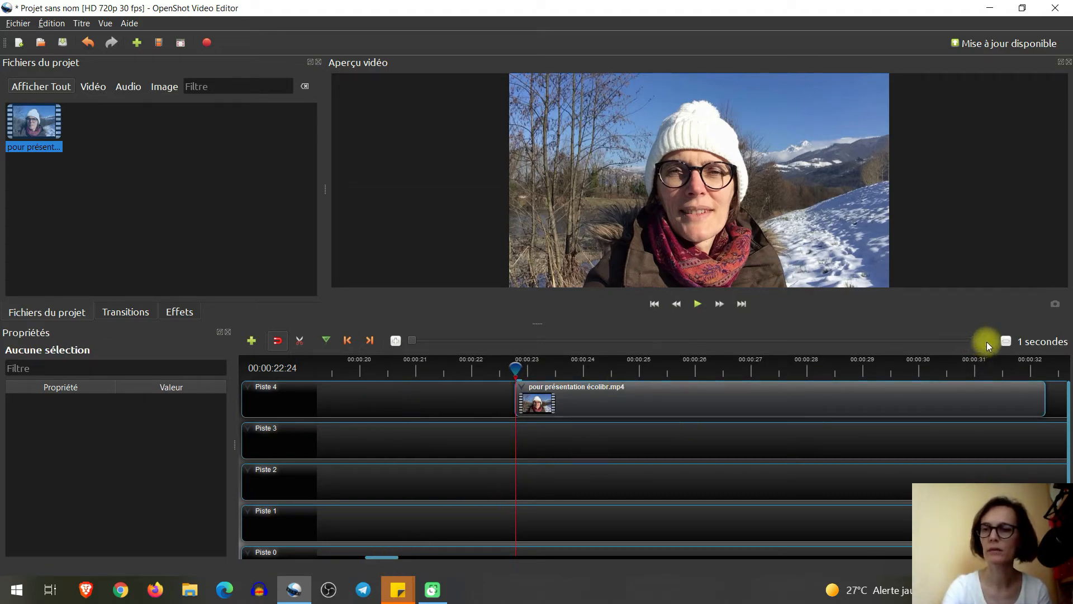
# Return the playhead to the start of the timeline and move the trimmed clip to the beginning of Piste 4.
pyautogui.click(1008, 342)
pyautogui.click(1008, 342)
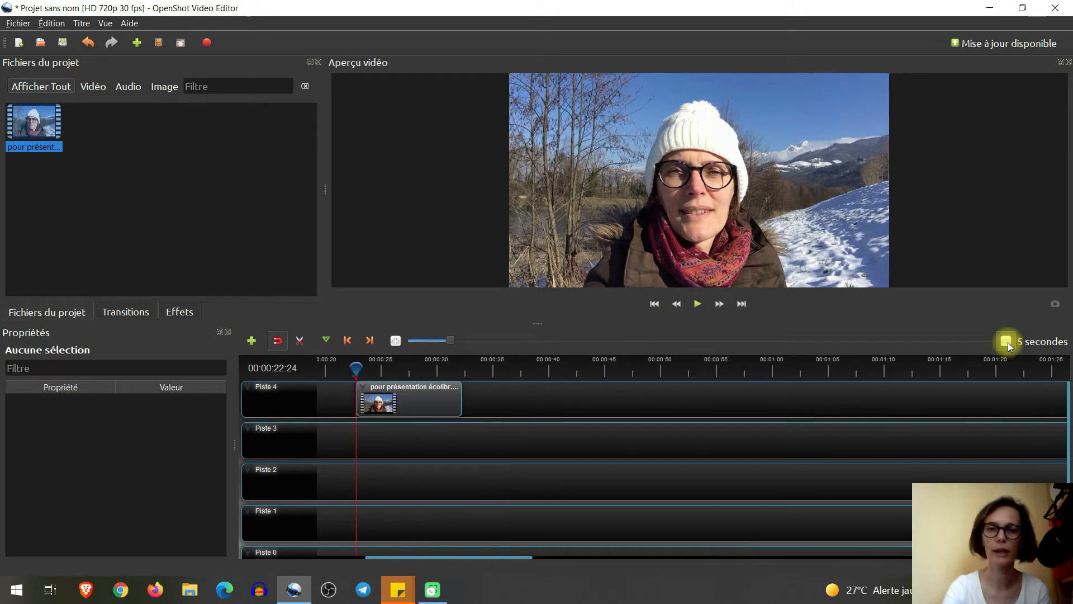
pyautogui.click(1008, 342)
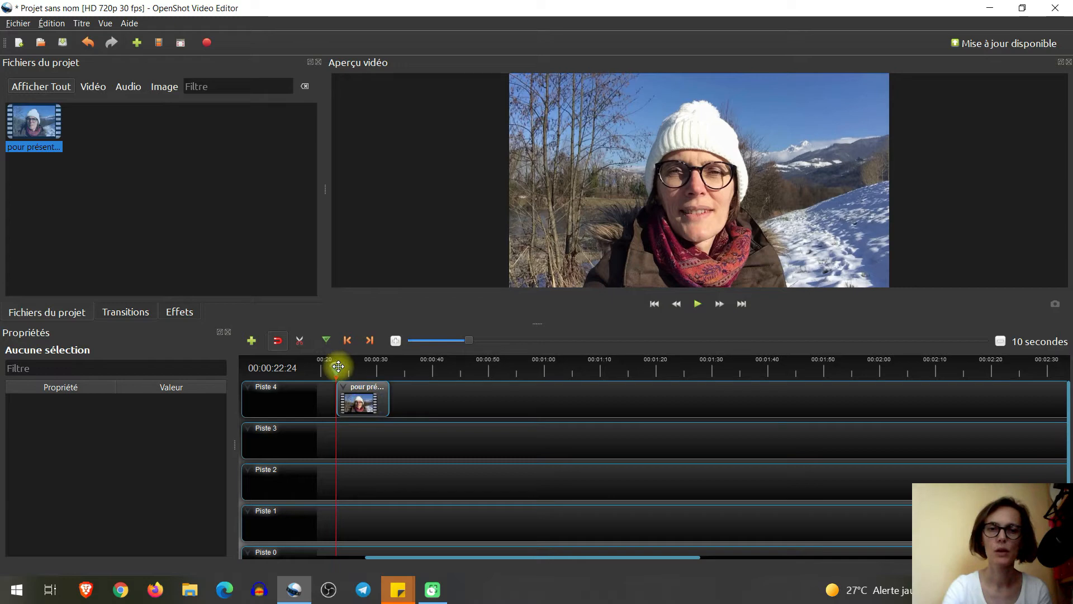
pyautogui.moveTo(338, 366); pyautogui.dragTo(312, 368)
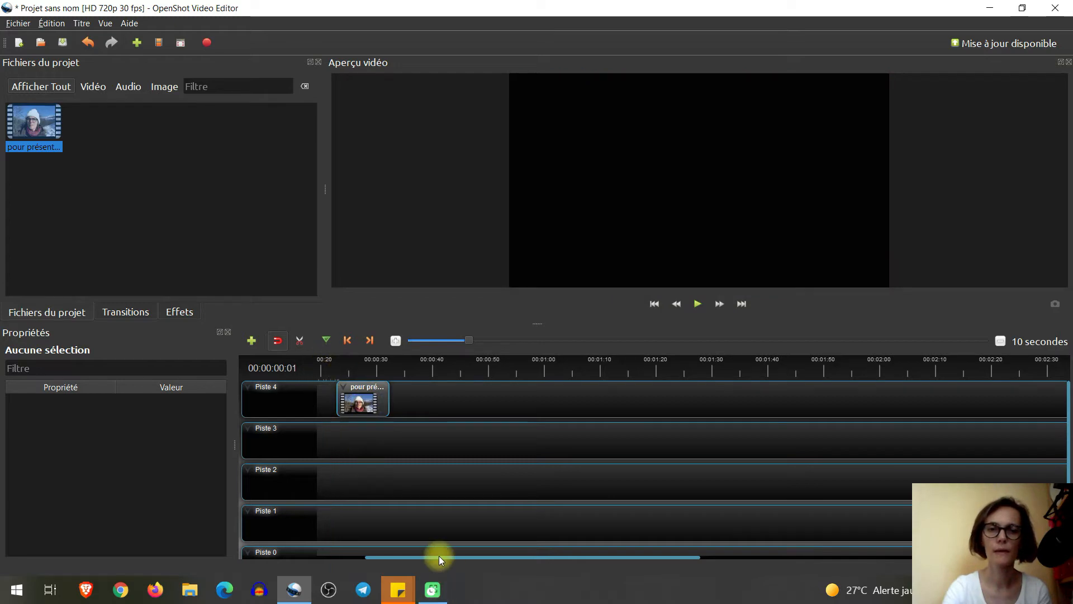
pyautogui.moveTo(439, 556); pyautogui.dragTo(384, 554)
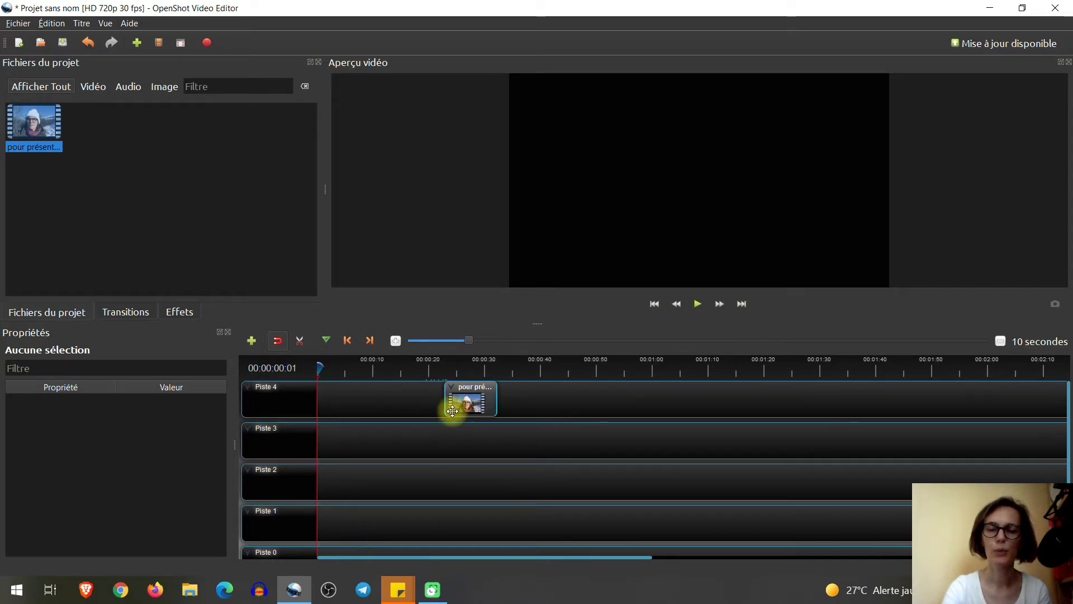
pyautogui.click(469, 399)
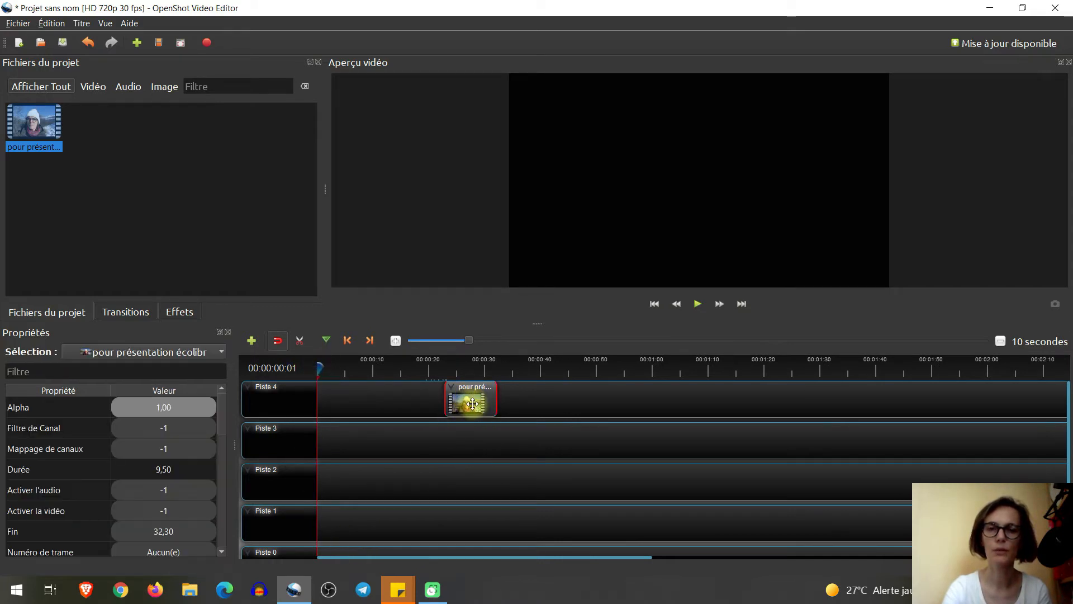
pyautogui.moveTo(473, 400); pyautogui.dragTo(350, 403)
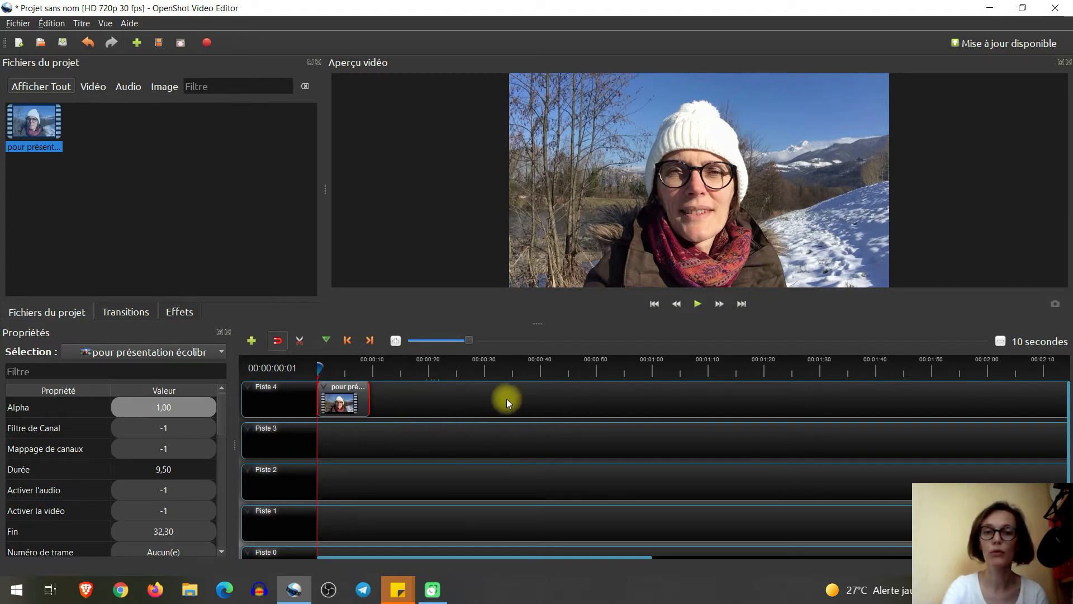
# Split the Piste 4 clip at 00:00:04:10 with the razor tool.
pyautogui.moveTo(319, 369); pyautogui.dragTo(341, 369)
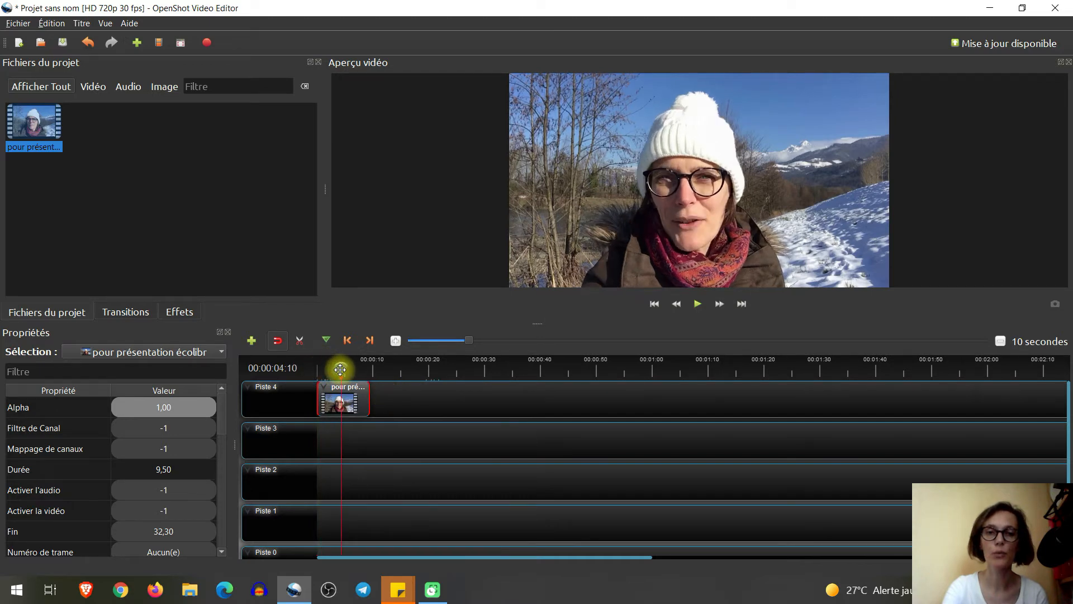
pyautogui.click(300, 342)
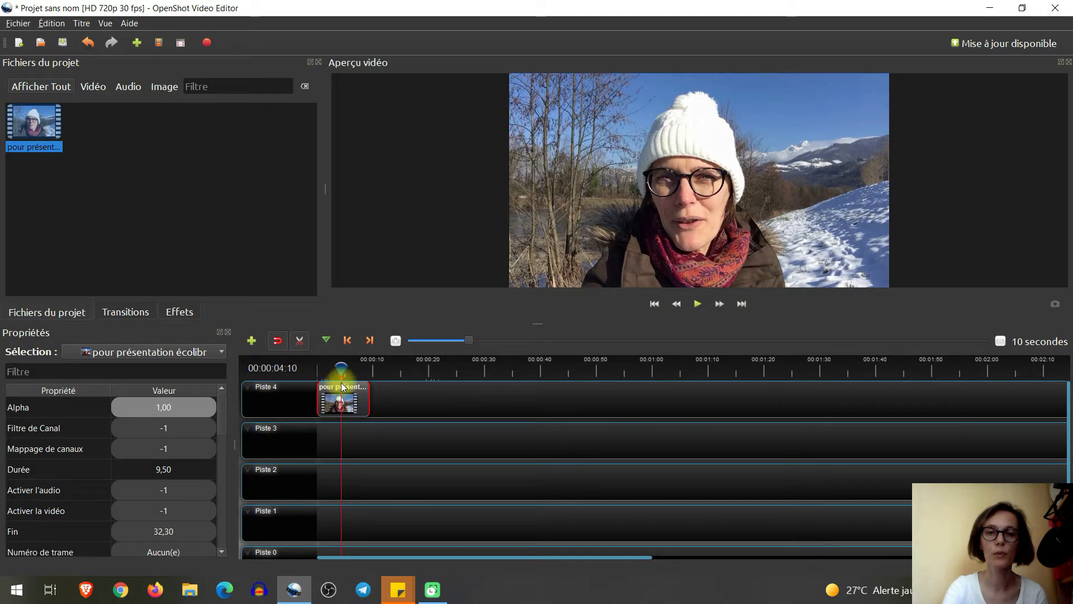
pyautogui.click(340, 404)
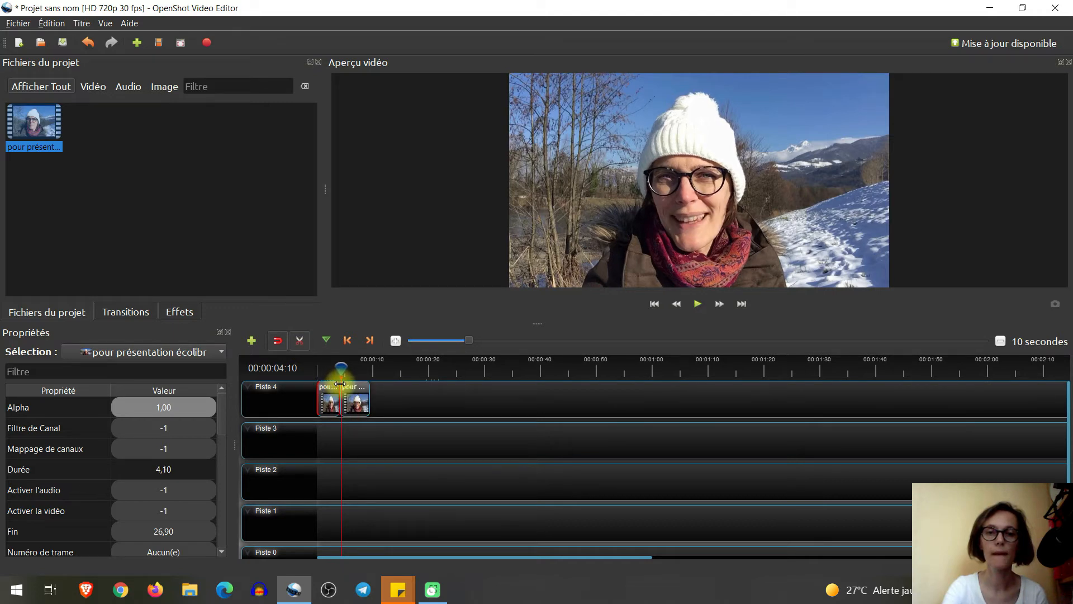
pyautogui.click(300, 341)
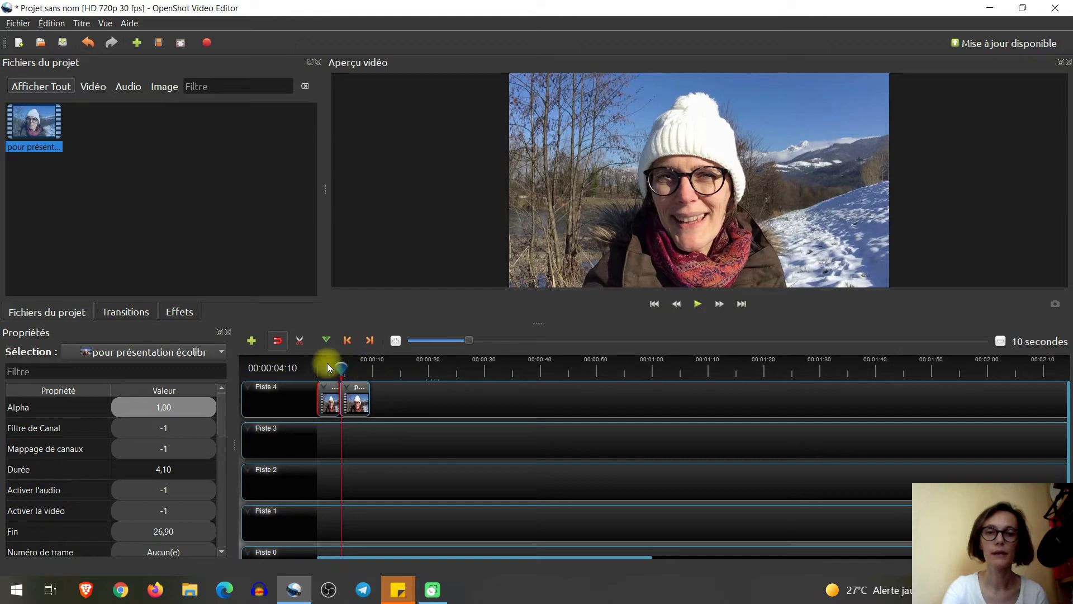
# Move the second piece of the clip to about 20 seconds and snap it back against the first piece.
pyautogui.click(358, 400)
pyautogui.moveTo(359, 403); pyautogui.dragTo(444, 398)
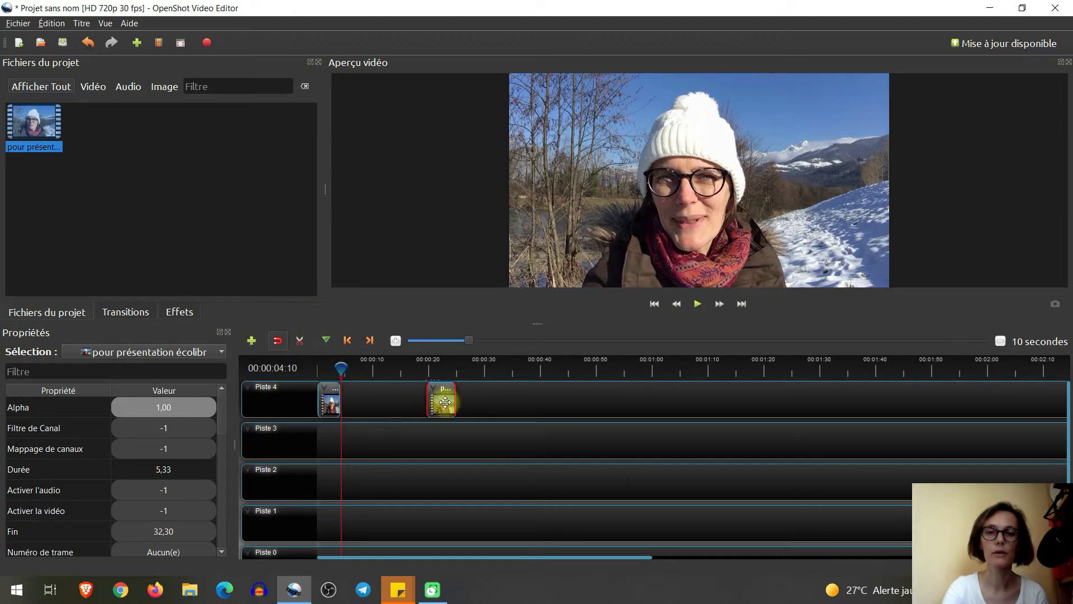
pyautogui.moveTo(340, 365); pyautogui.dragTo(317, 366)
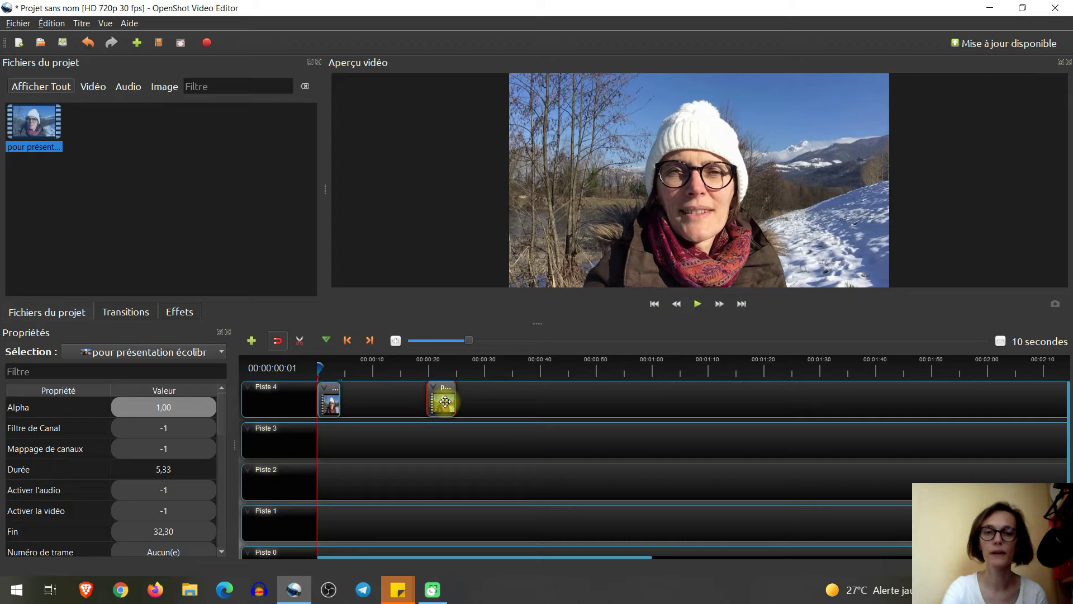
pyautogui.moveTo(445, 402); pyautogui.dragTo(363, 391)
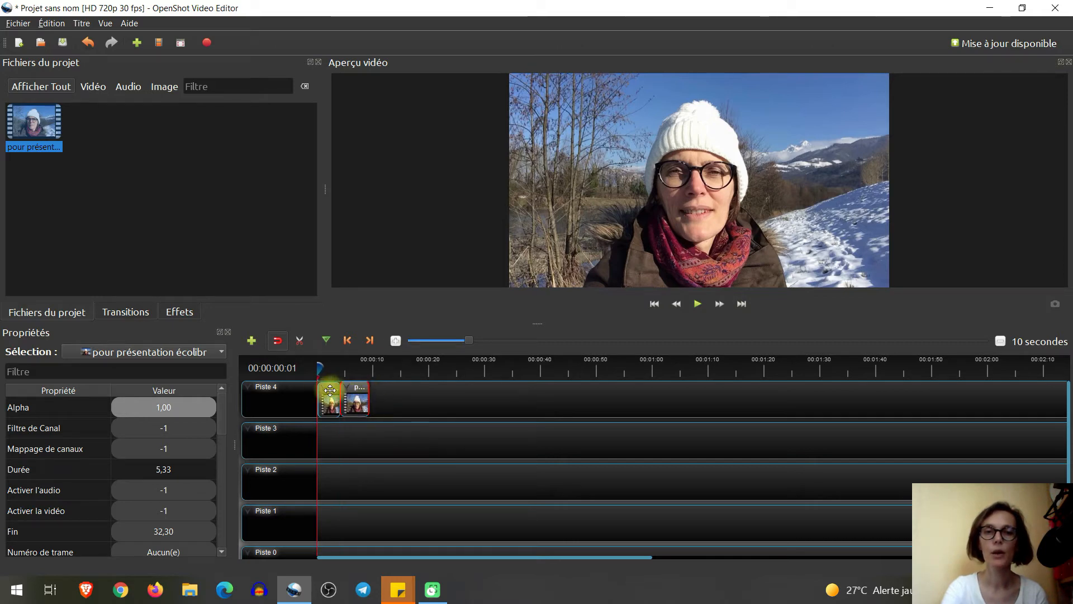
pyautogui.click(275, 339)
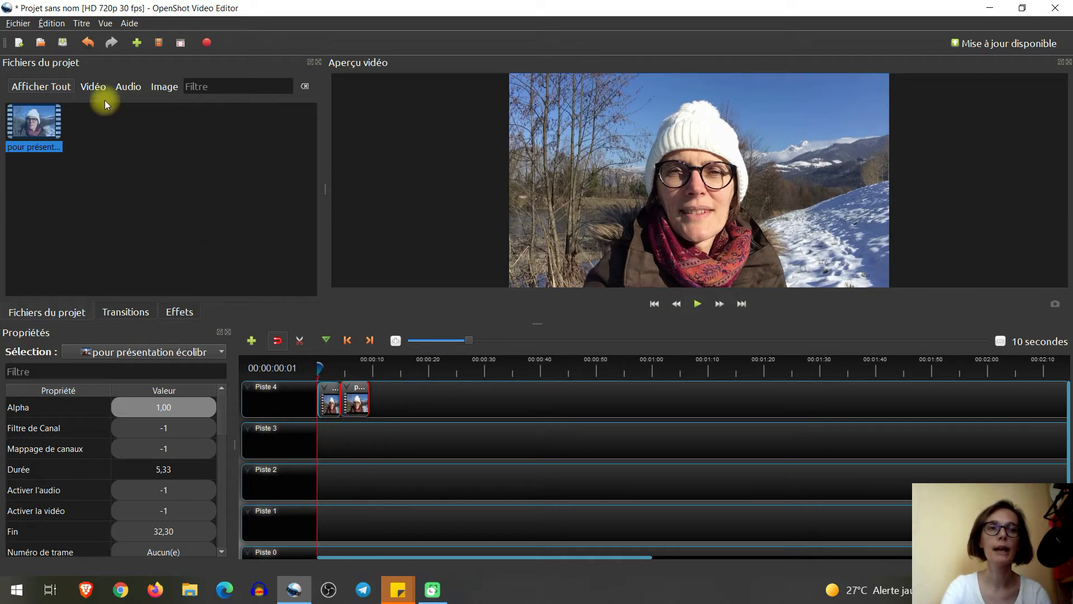
# Undo both moves of the second piece and the split of the Piste 4 clip.
pyautogui.click(88, 45)
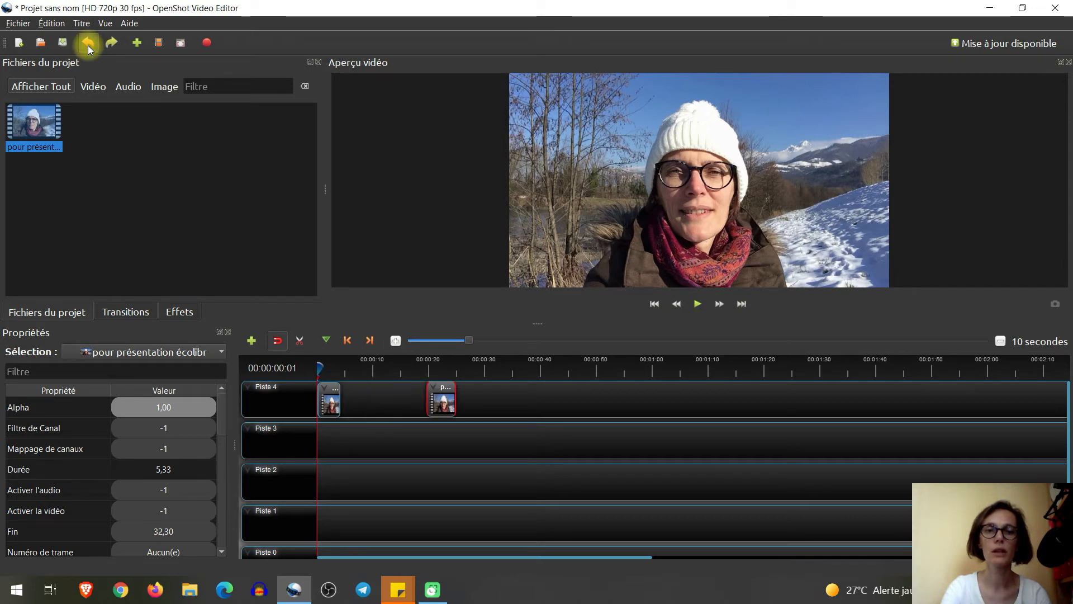
pyautogui.click(88, 45)
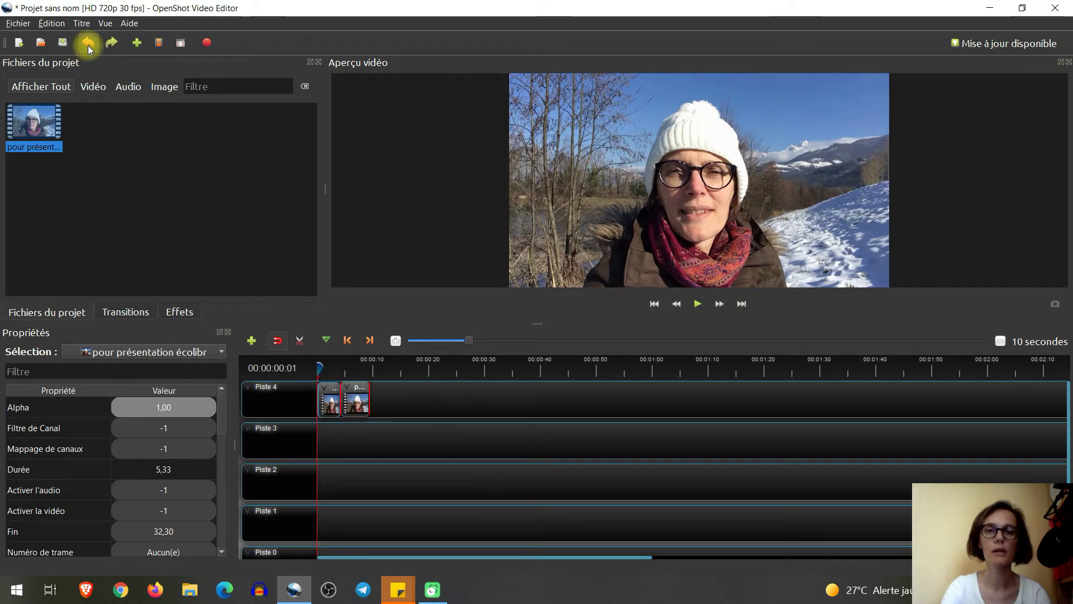
pyautogui.click(88, 45)
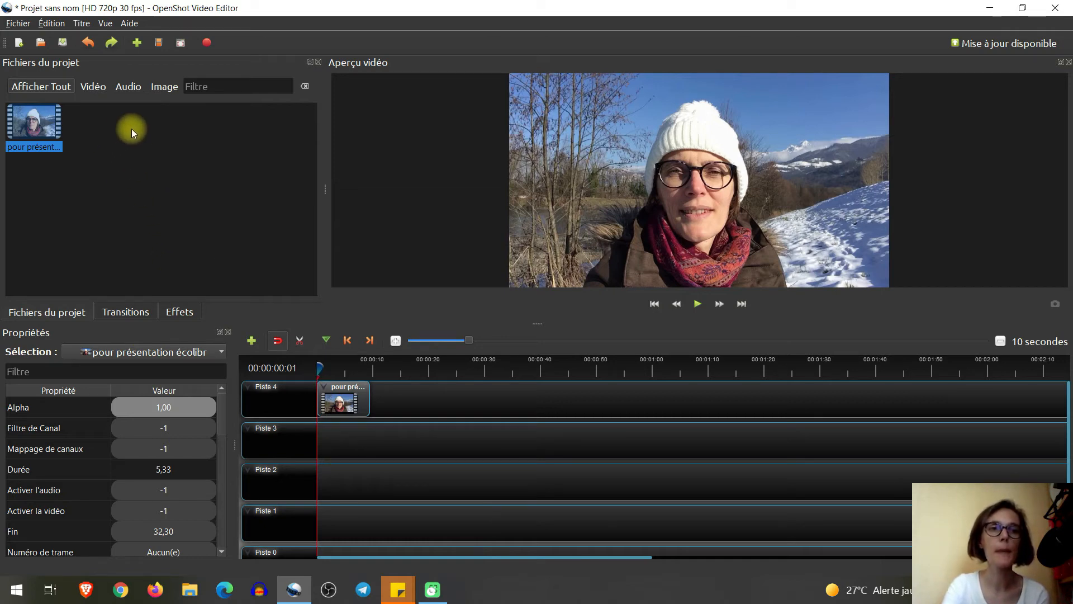
# Start a new static title and choose the "Plan fi..." template next to Bulles 2.
pyautogui.click(81, 25)
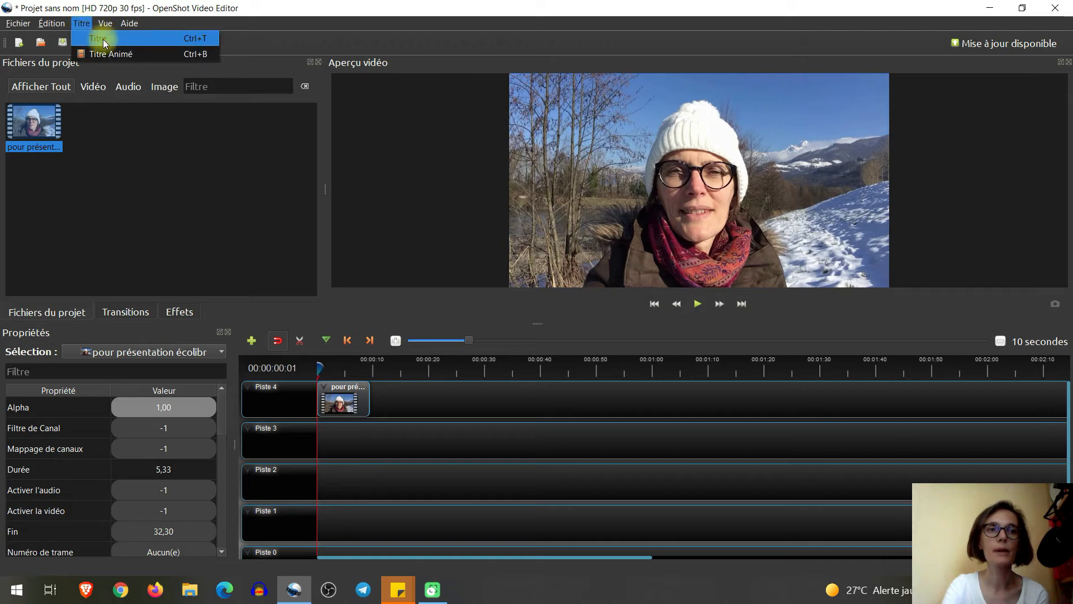
pyautogui.click(104, 39)
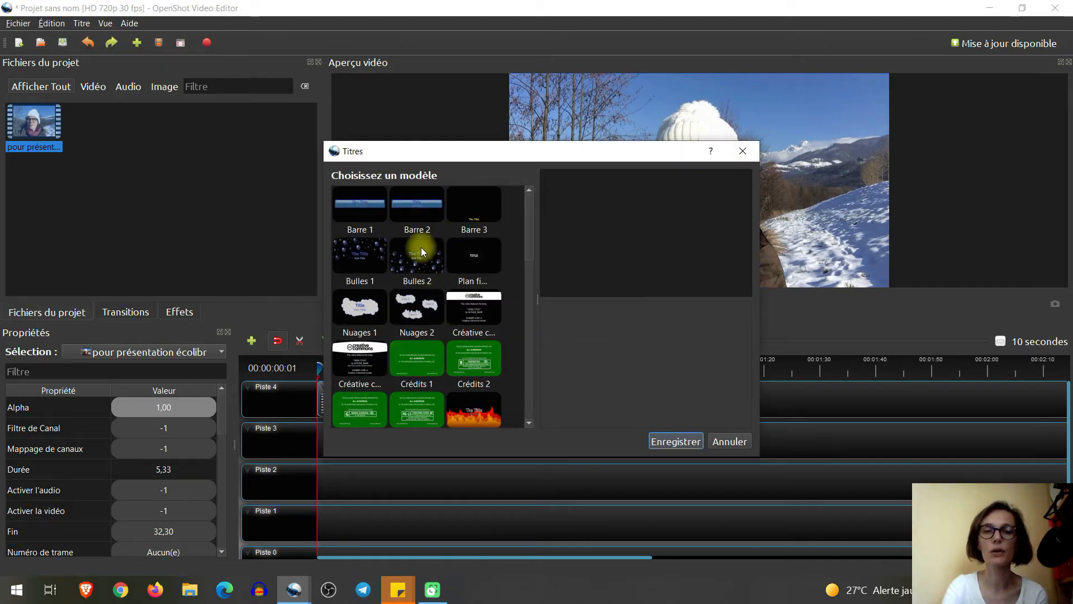
pyautogui.scroll(-10, 501, 261)
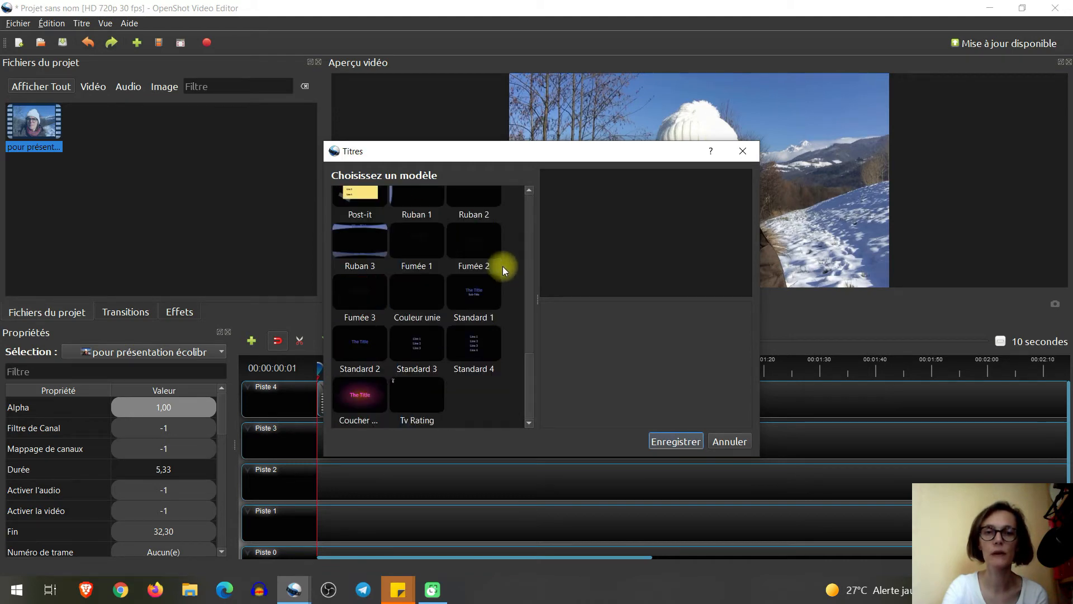
pyautogui.scroll(8, 501, 266)
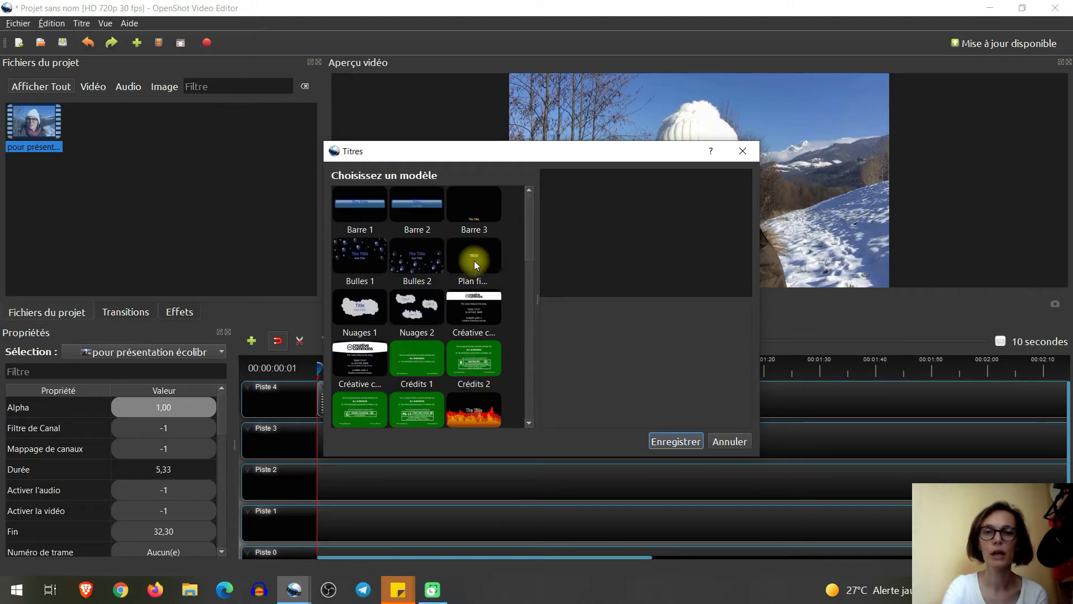
pyautogui.click(475, 263)
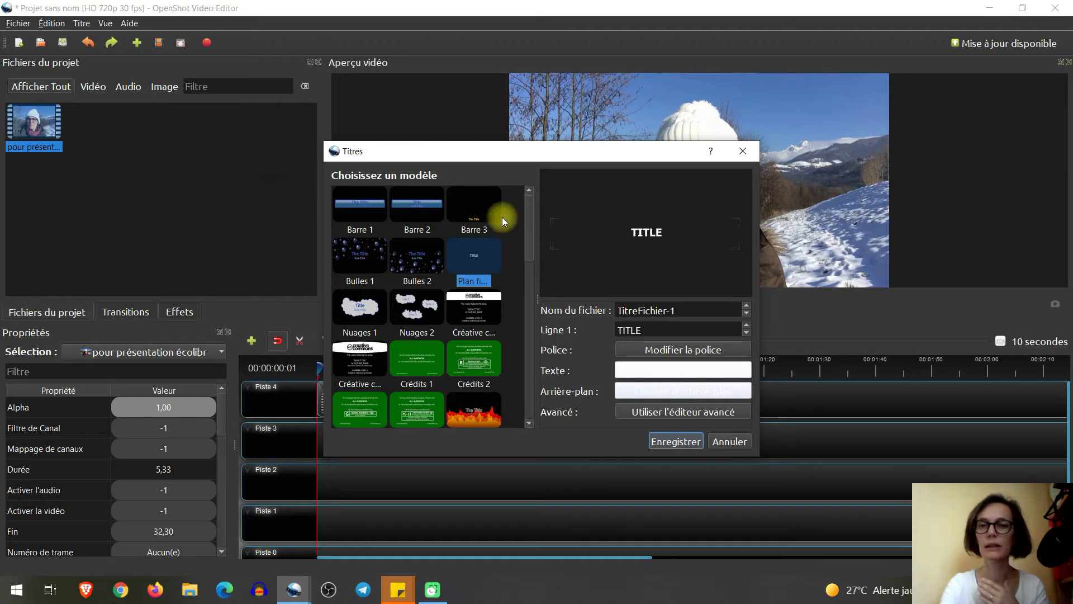
# Name the title file "mon titre" and set its line of text to "vidéo de présentation".
pyautogui.moveTo(691, 310); pyautogui.dragTo(571, 310)
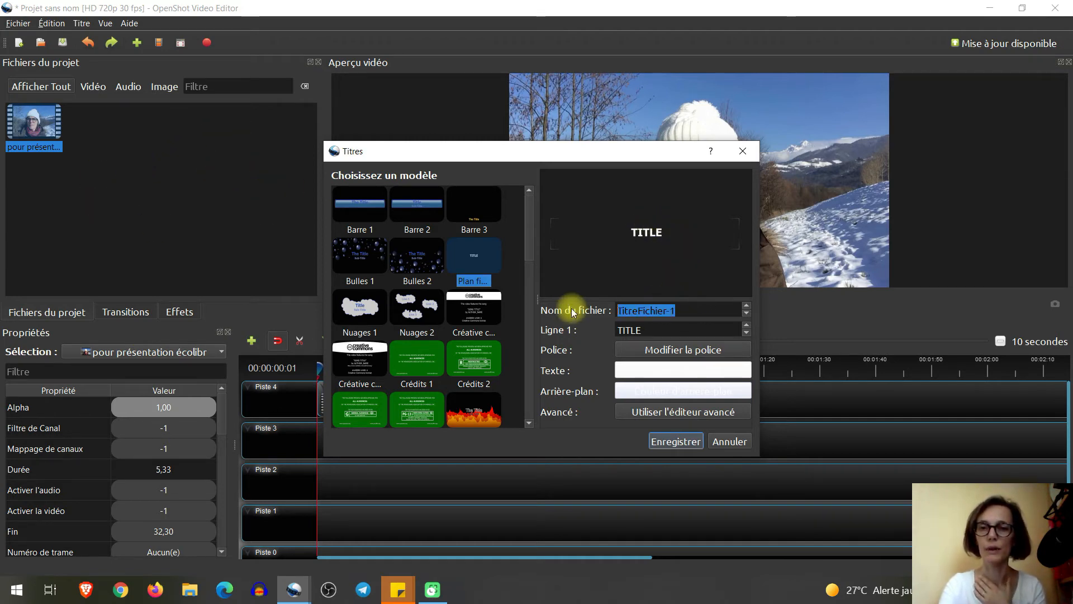
pyautogui.write('mon titre')
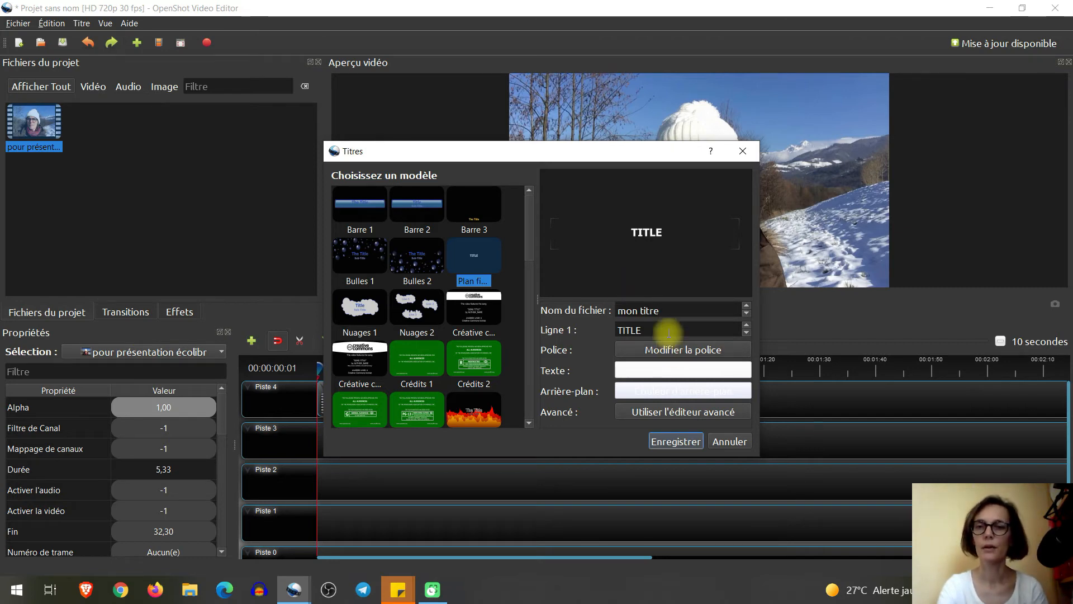
pyautogui.moveTo(679, 330); pyautogui.dragTo(626, 330)
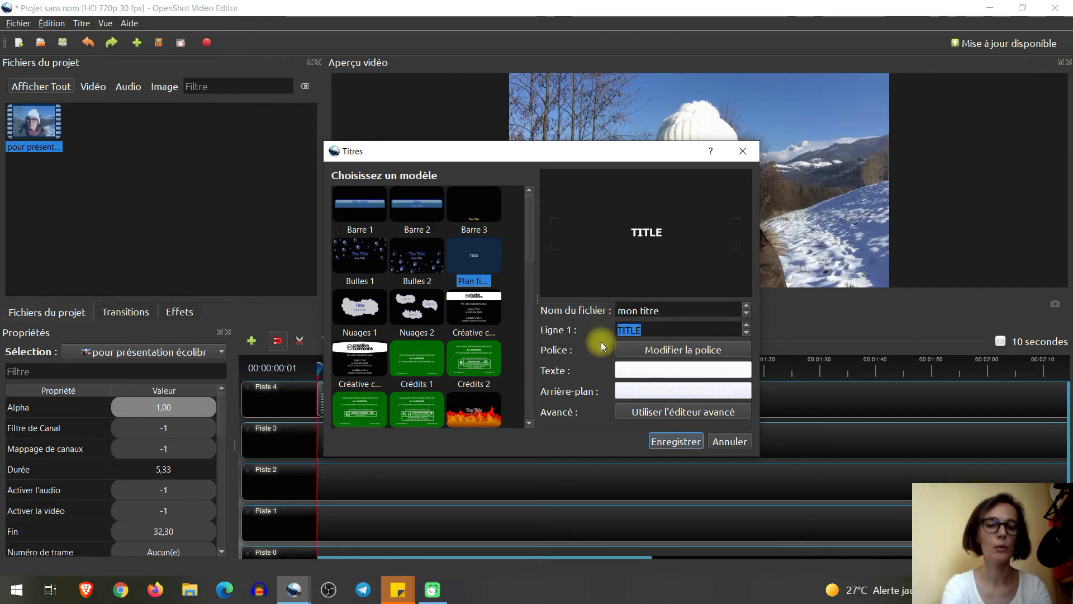
pyautogui.write('vidéo de présentation')
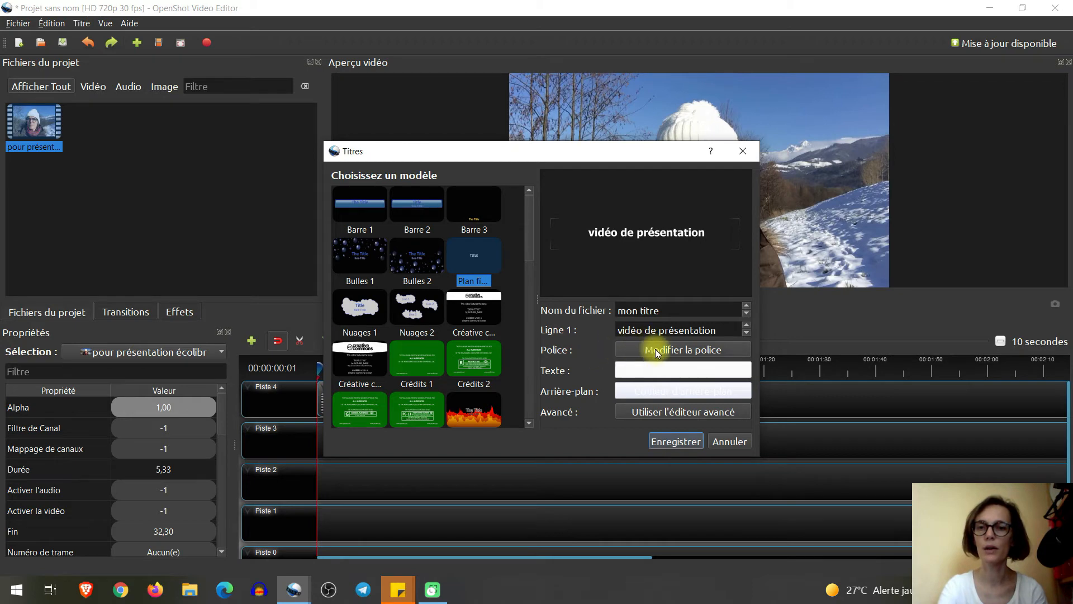
# Confirm white (#ffffff) as the title's text colour and save the title to the project.
pyautogui.click(632, 371)
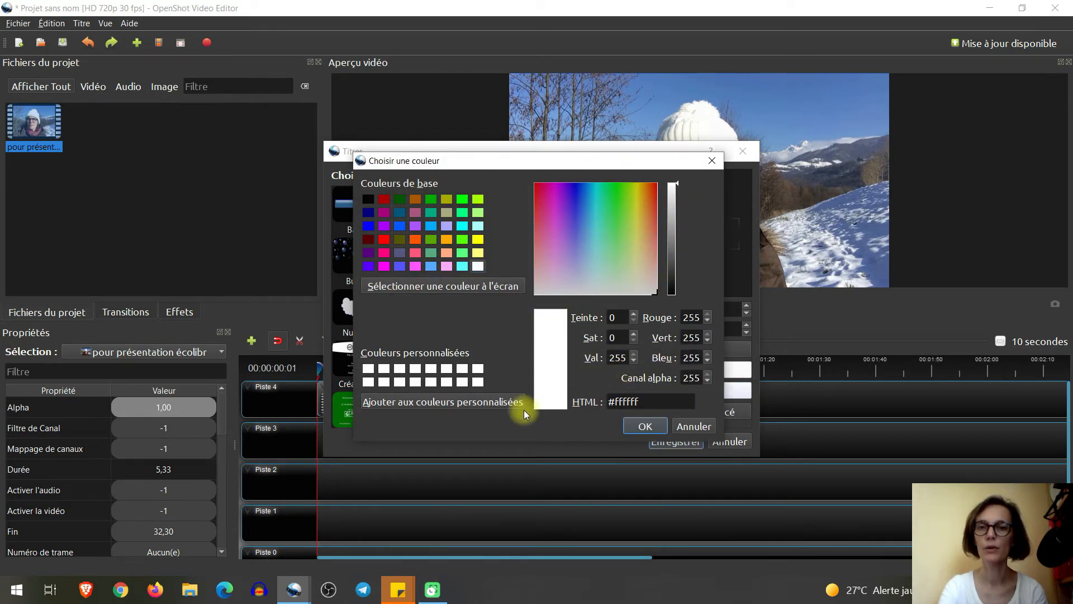
pyautogui.click(629, 425)
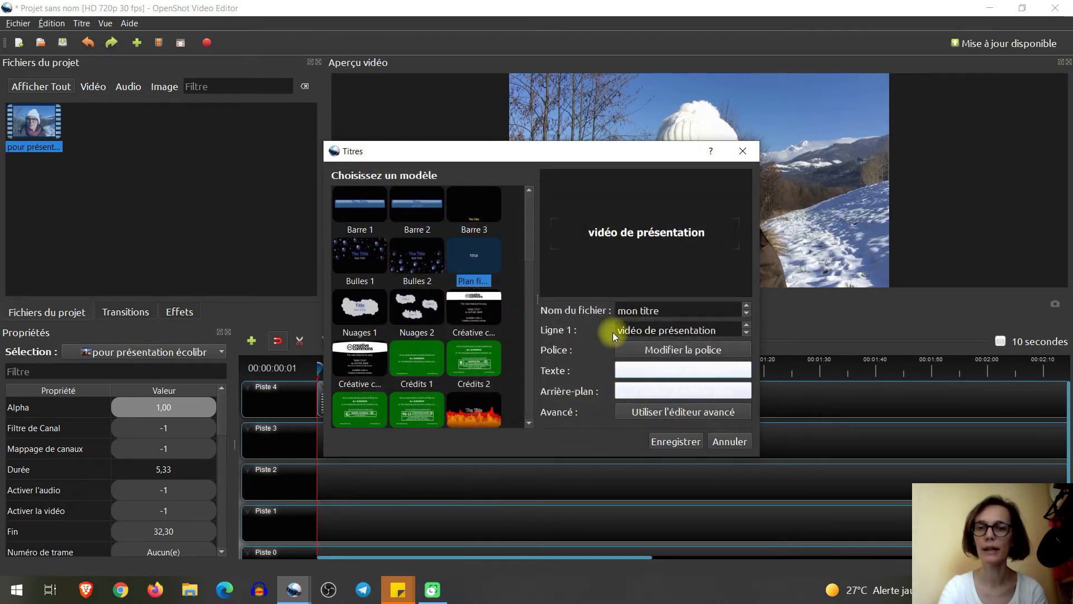
pyautogui.click(676, 441)
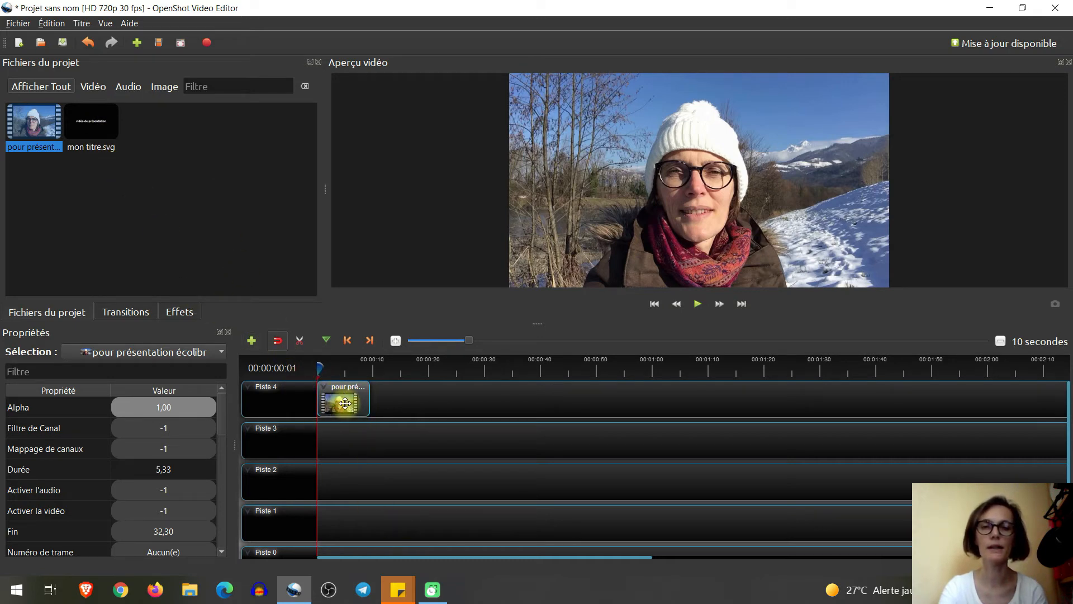
# Move the video clip out to about 59 seconds and place the mon titre title at the start of Piste 4.
pyautogui.moveTo(343, 400); pyautogui.dragTo(671, 405)
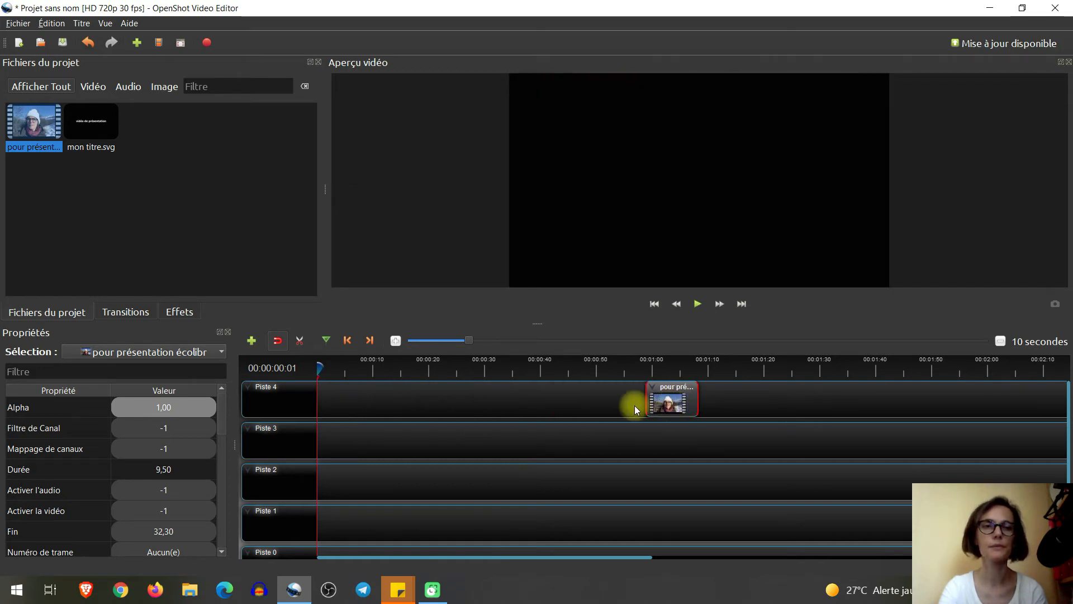
pyautogui.moveTo(88, 121); pyautogui.dragTo(304, 387)
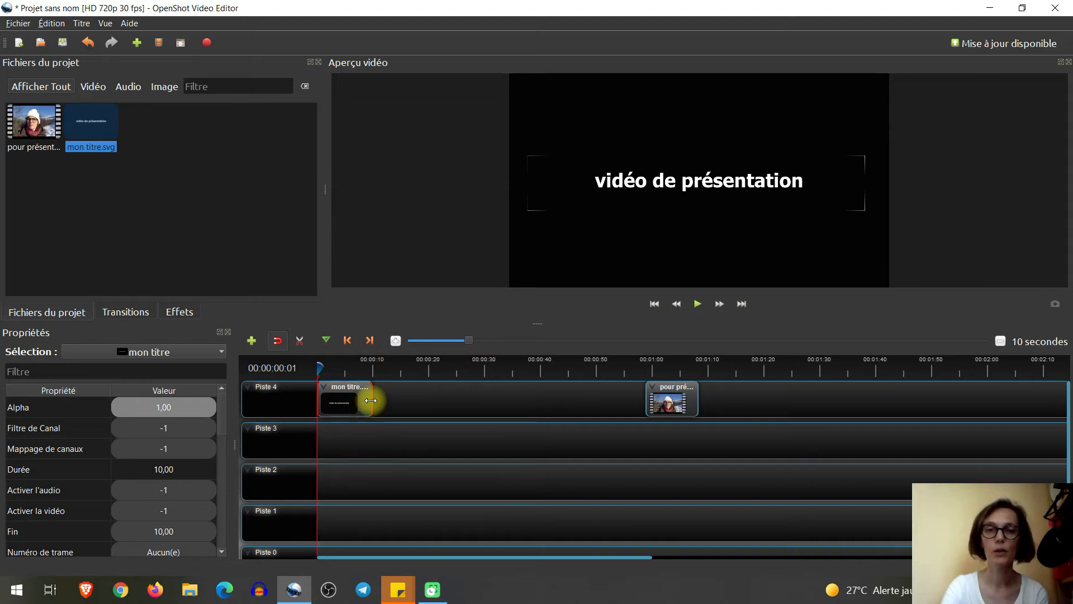
# Shorten the mon titre clip on Piste 4 to about 3.2 seconds by trimming its end.
pyautogui.click(394, 341)
pyautogui.click(395, 342)
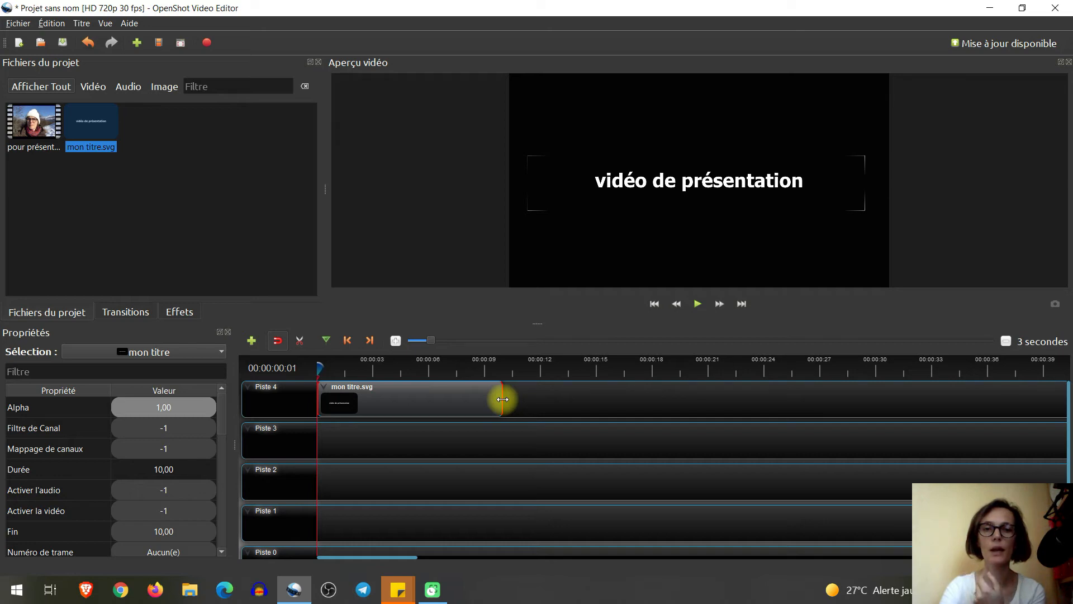
pyautogui.moveTo(502, 399); pyautogui.dragTo(376, 401)
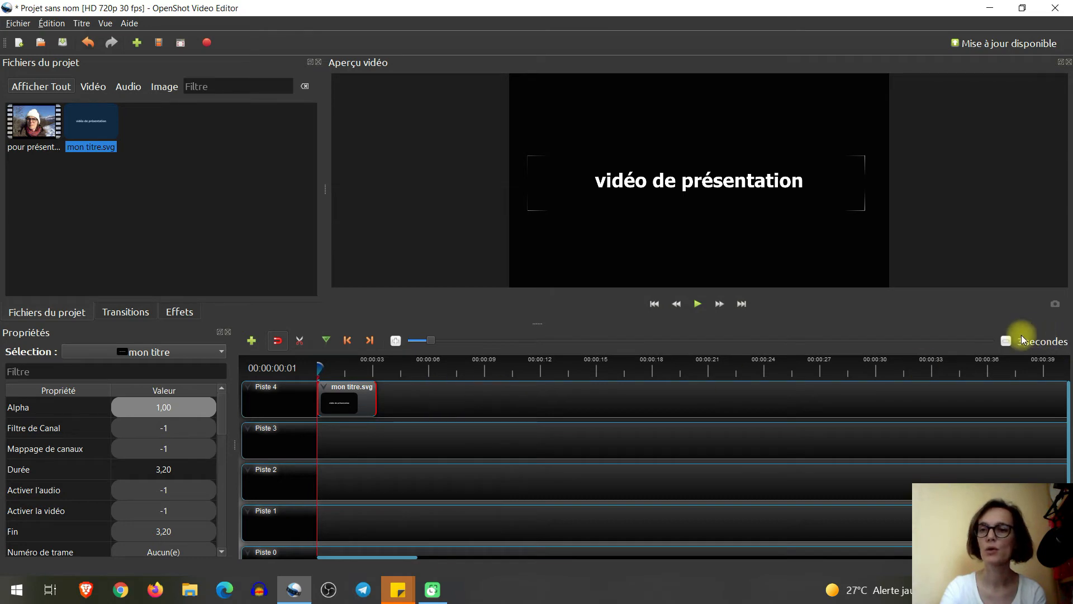
# Move the video clip on Piste 4 directly behind the end of the mon titre clip.
pyautogui.click(1005, 341)
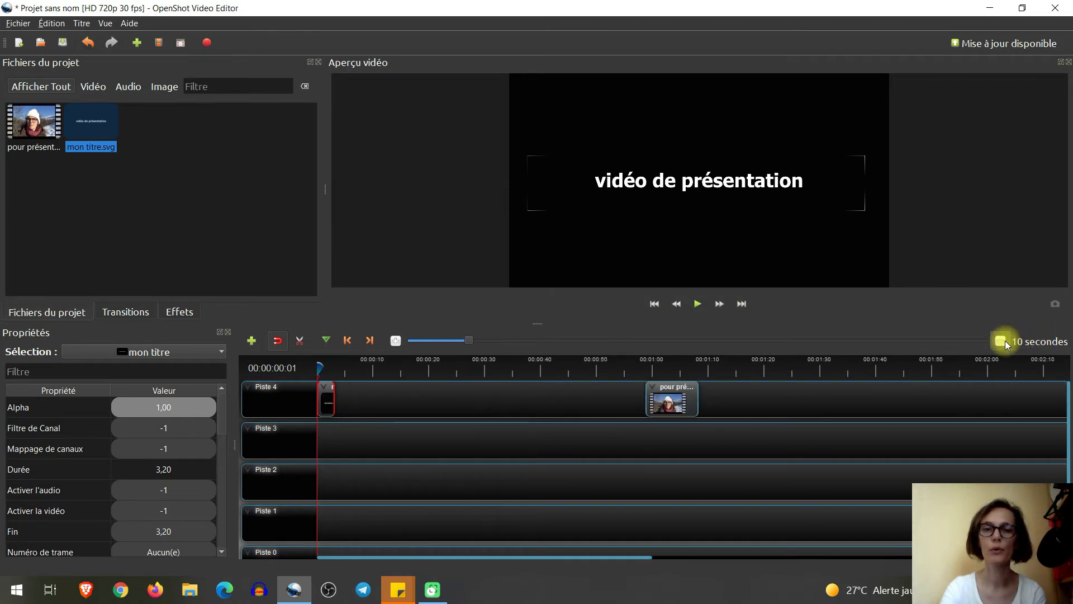
pyautogui.click(671, 405)
pyautogui.moveTo(673, 386); pyautogui.dragTo(367, 386)
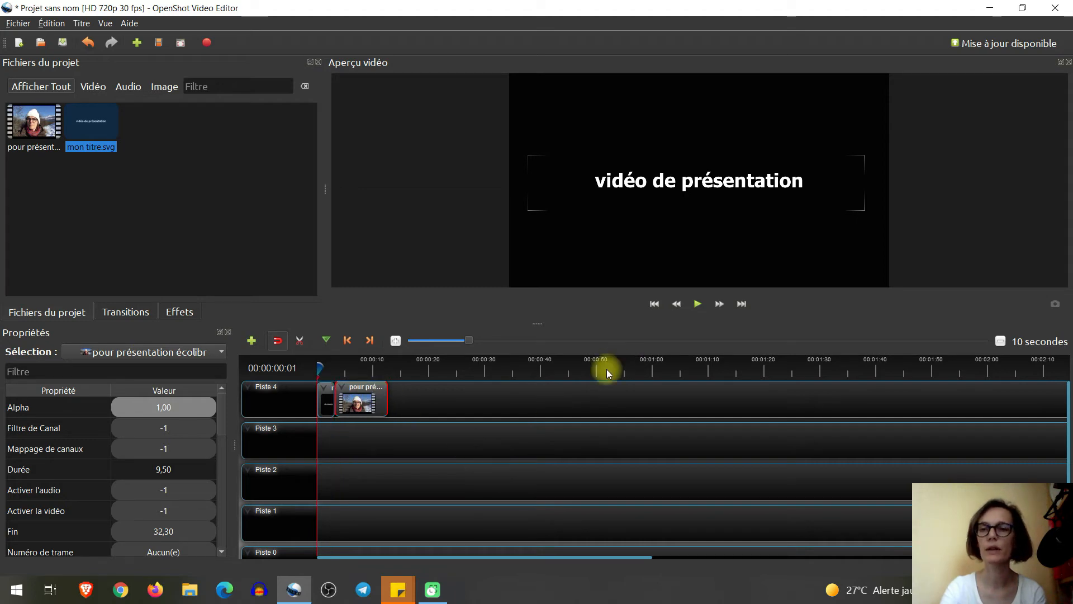
# Play back the passage from the title into the video, and return the playhead to the start of the timeline.
pyautogui.click(696, 304)
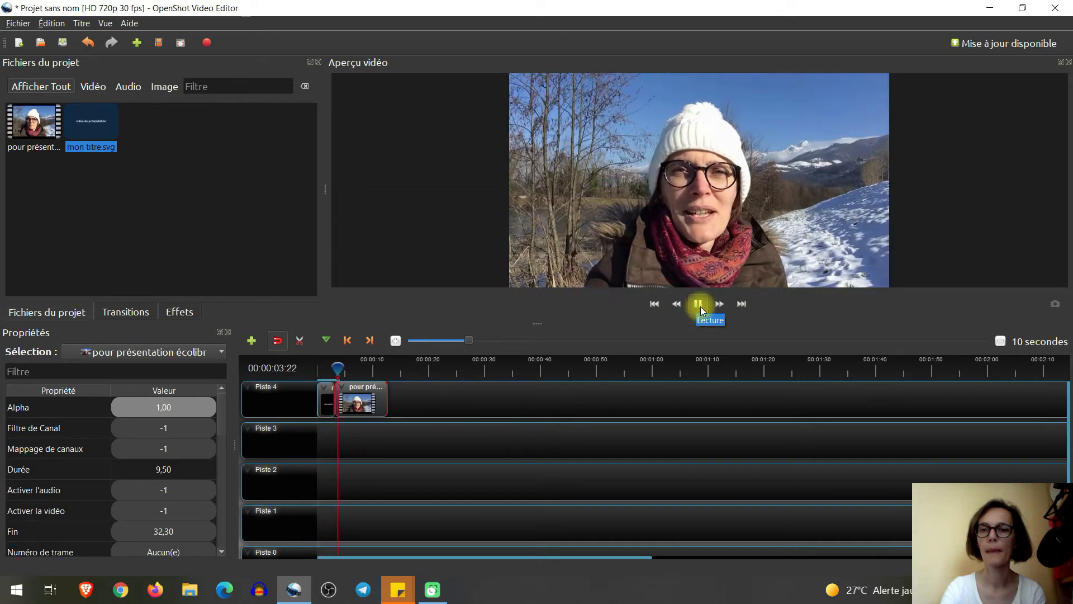
pyautogui.click(700, 307)
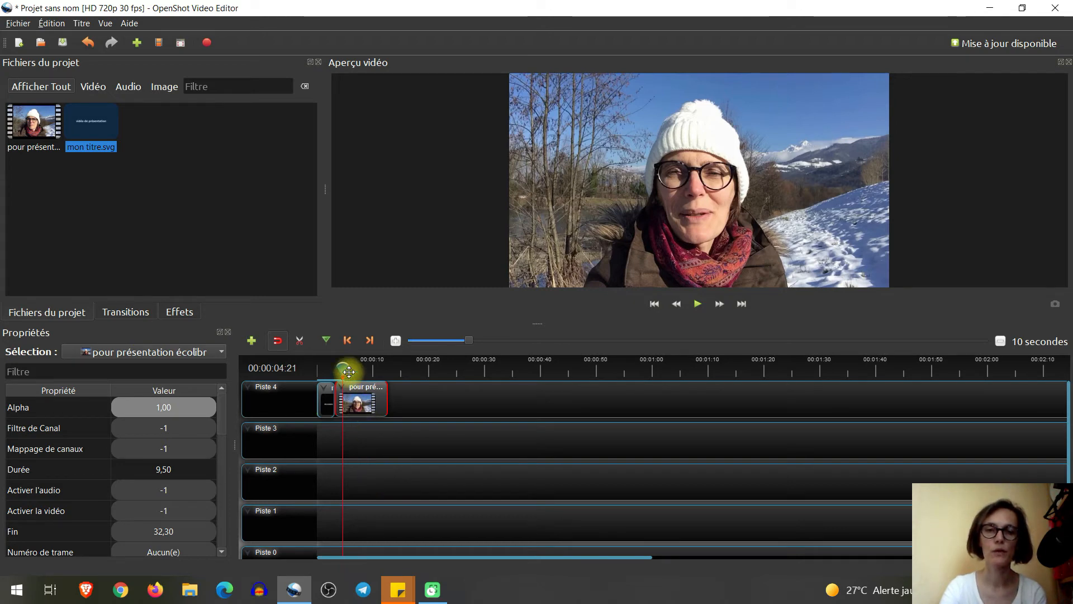
pyautogui.moveTo(343, 367); pyautogui.dragTo(314, 369)
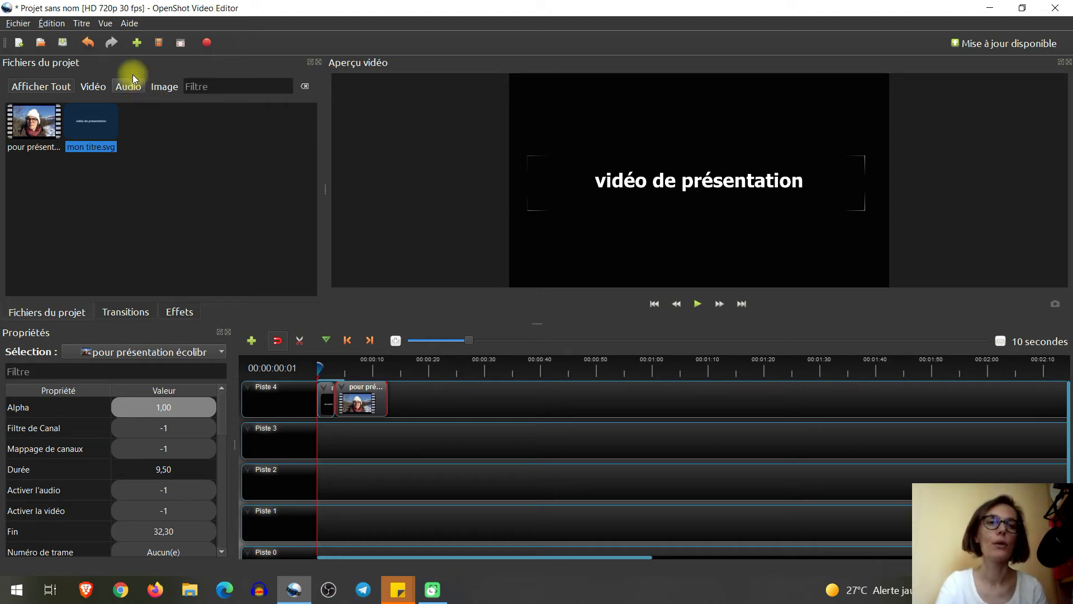
# Import the vignette YT image from the Test folder into the project files.
pyautogui.click(135, 41)
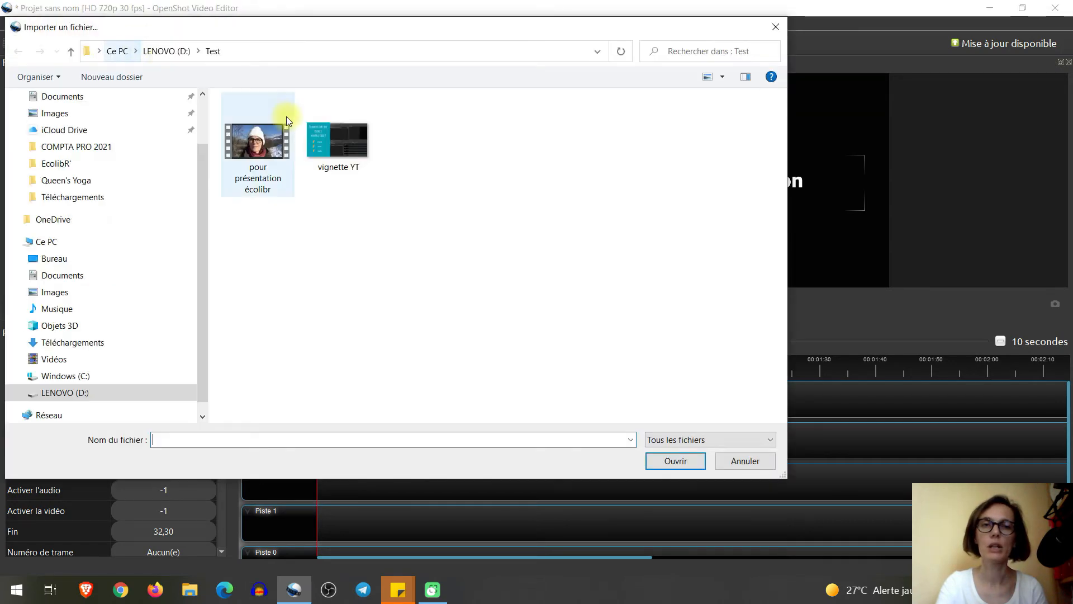
pyautogui.click(336, 148)
pyautogui.click(682, 464)
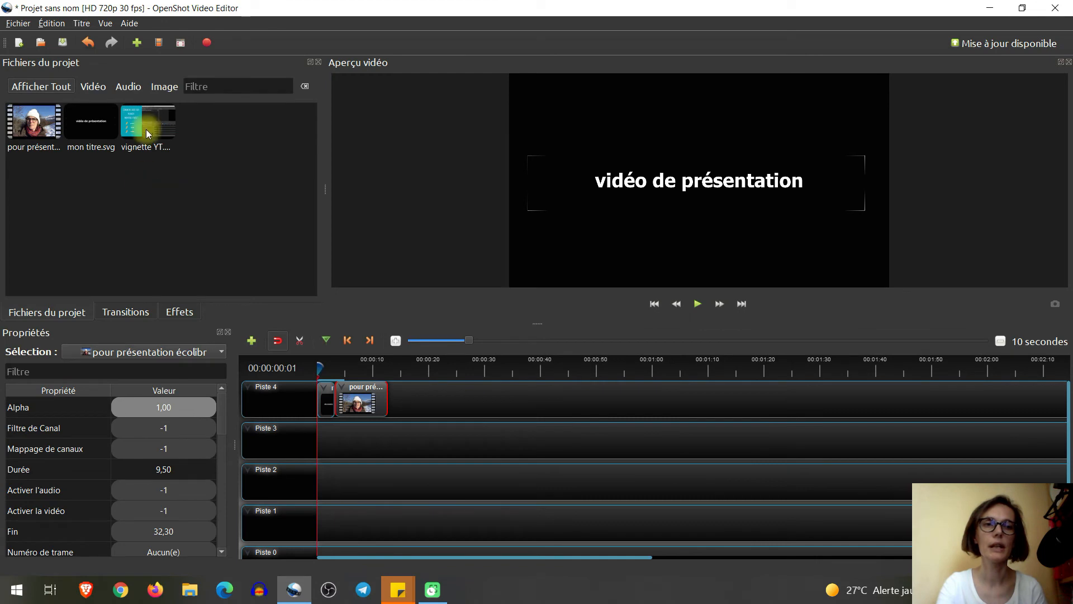
# Delete the mon titre clip from Piste 4 and move the video clip out to about 59 seconds.
pyautogui.click(327, 401)
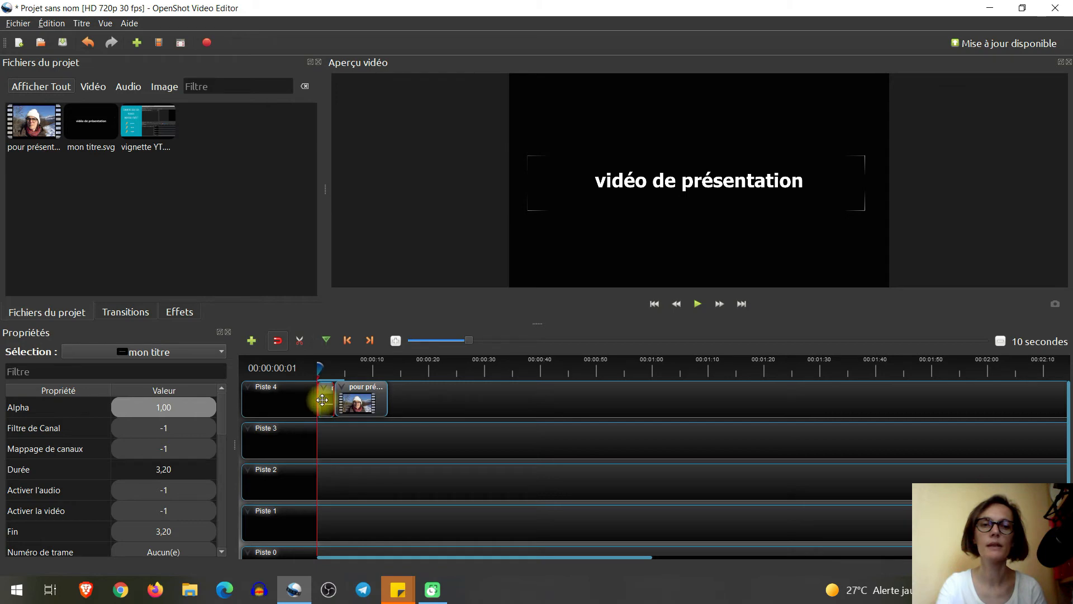
pyautogui.press('Delete')
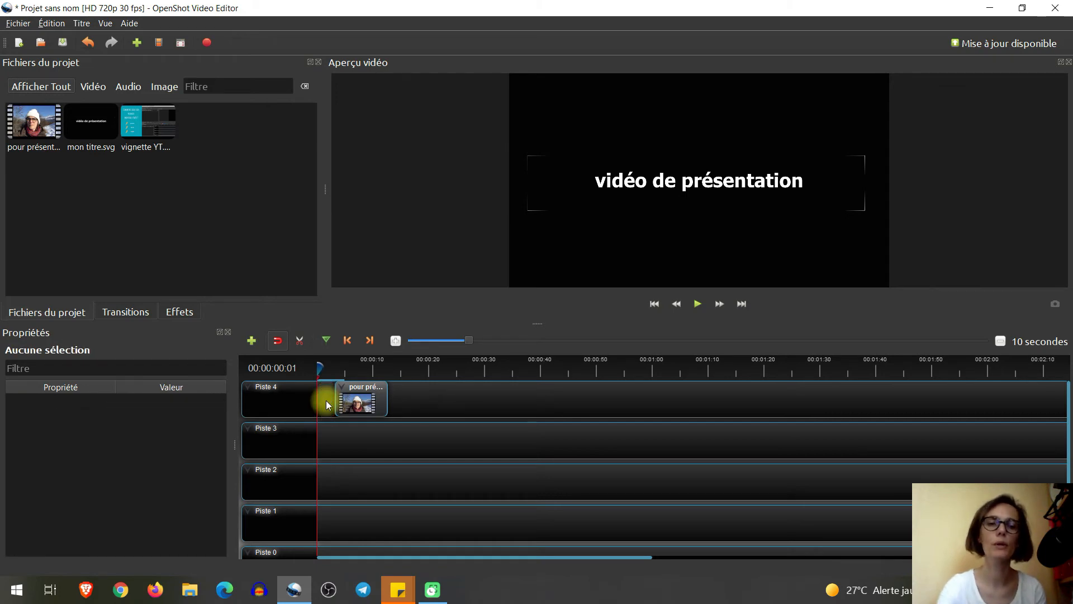
pyautogui.click(369, 403)
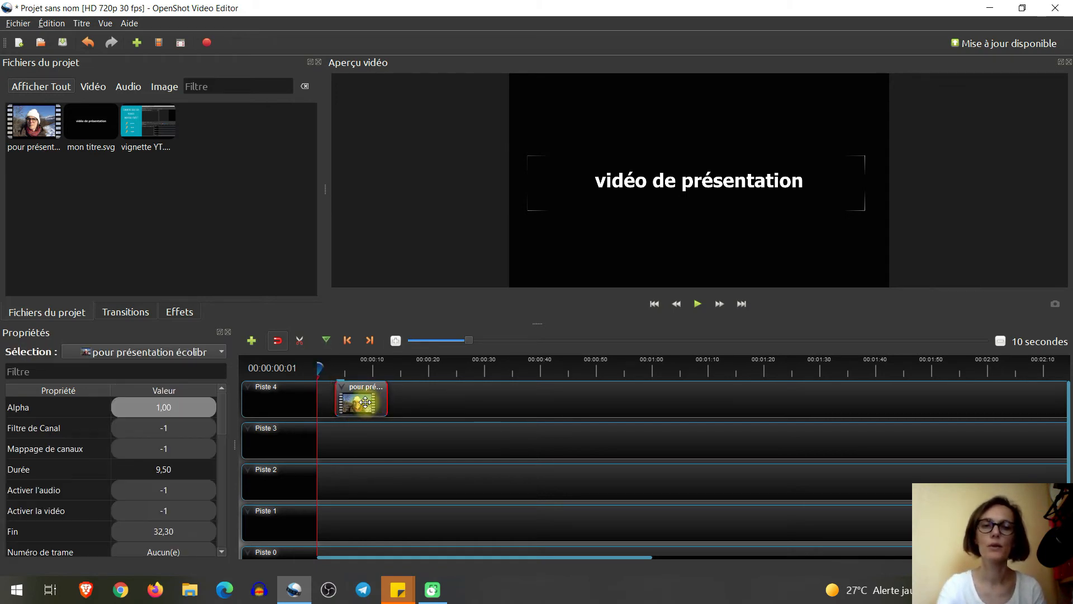
pyautogui.moveTo(365, 402); pyautogui.dragTo(675, 401)
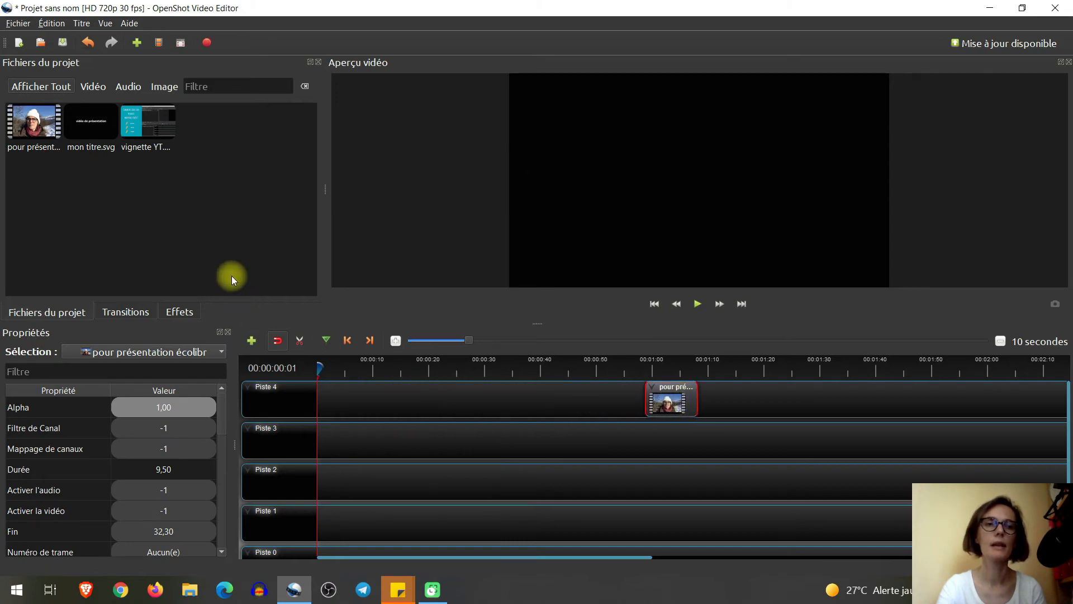
# Place the vignette YT image at the start of Piste 4 for about 4.2 seconds and move the video clip directly behind it.
pyautogui.moveTo(155, 123); pyautogui.dragTo(283, 383)
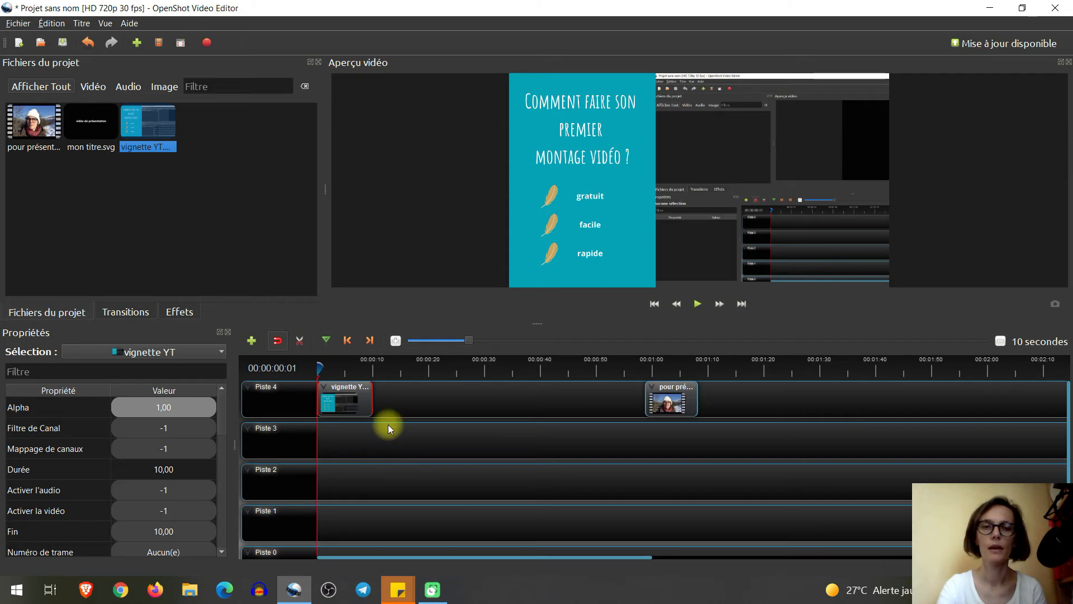
pyautogui.moveTo(372, 402); pyautogui.dragTo(342, 398)
pyautogui.moveTo(664, 403); pyautogui.dragTo(379, 393)
# Play back the passage from the vignette YT image into the video, and return the playhead to the timeline start.
pyautogui.click(697, 304)
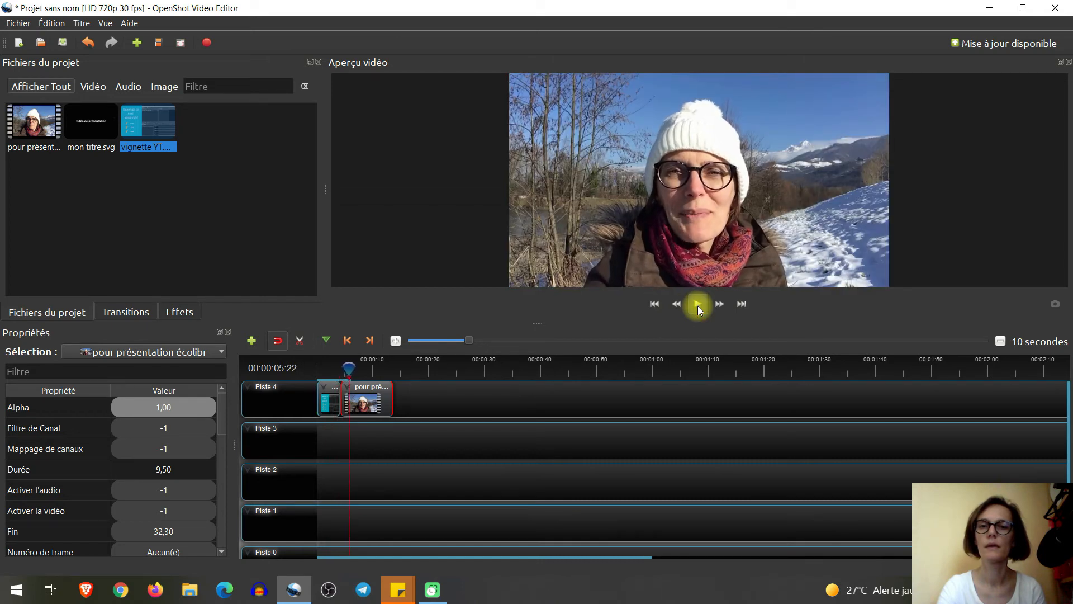
pyautogui.click(697, 306)
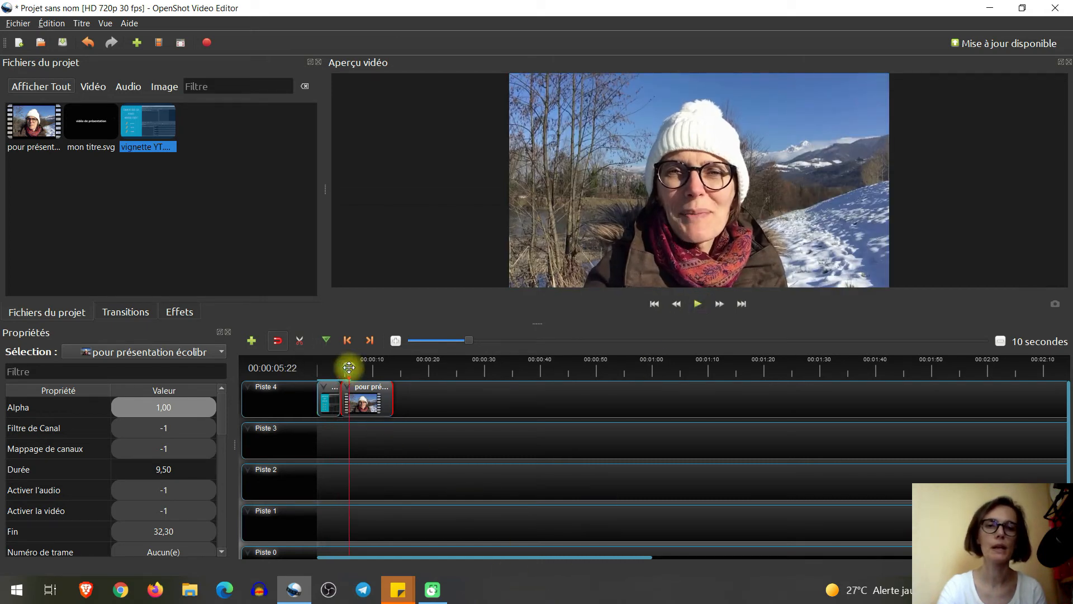
pyautogui.moveTo(352, 367); pyautogui.dragTo(299, 365)
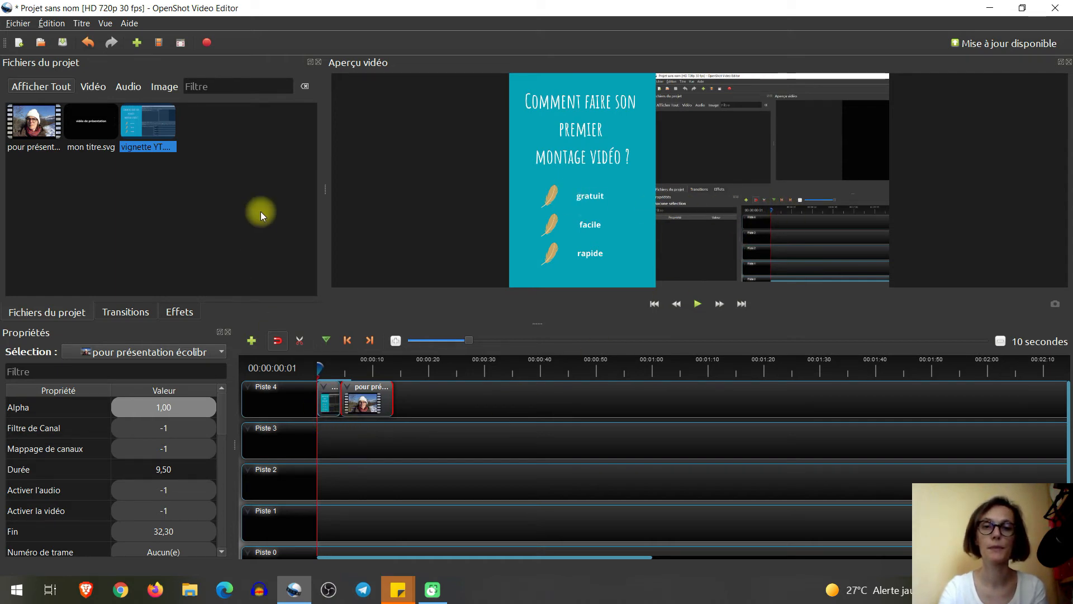
# Import the chant d'oiseaux audio file from the Test folder and place it at the start of Piste 3.
pyautogui.click(139, 44)
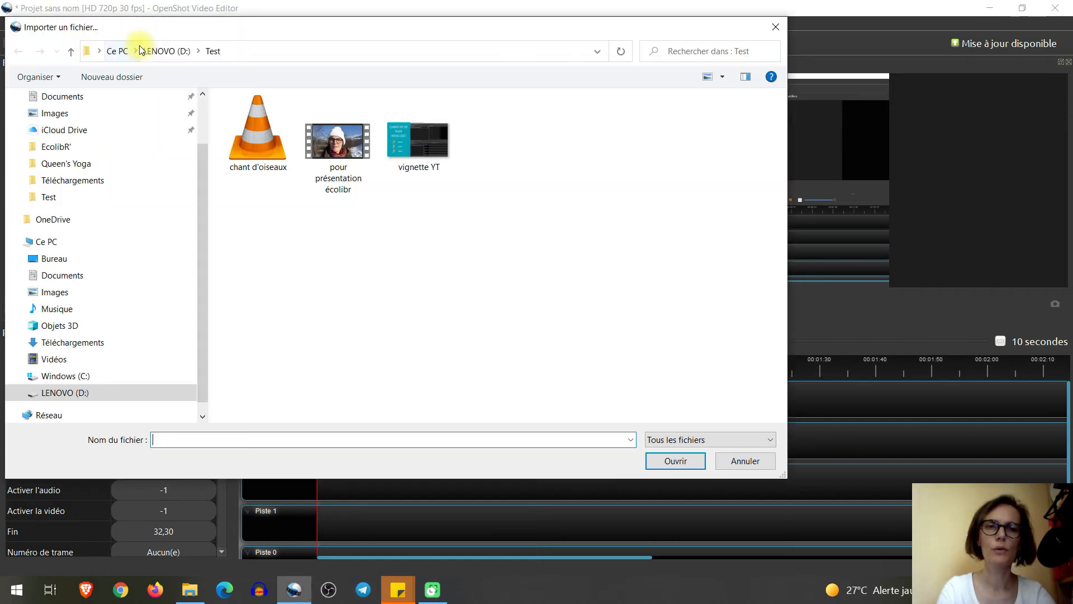
pyautogui.doubleClick(261, 156)
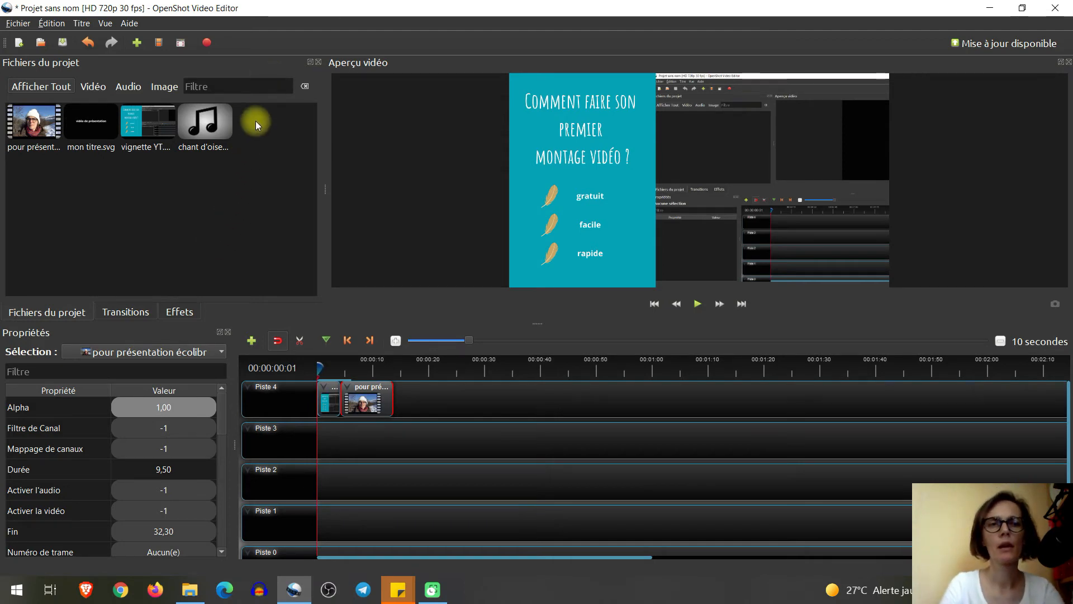
pyautogui.moveTo(200, 126); pyautogui.dragTo(284, 414)
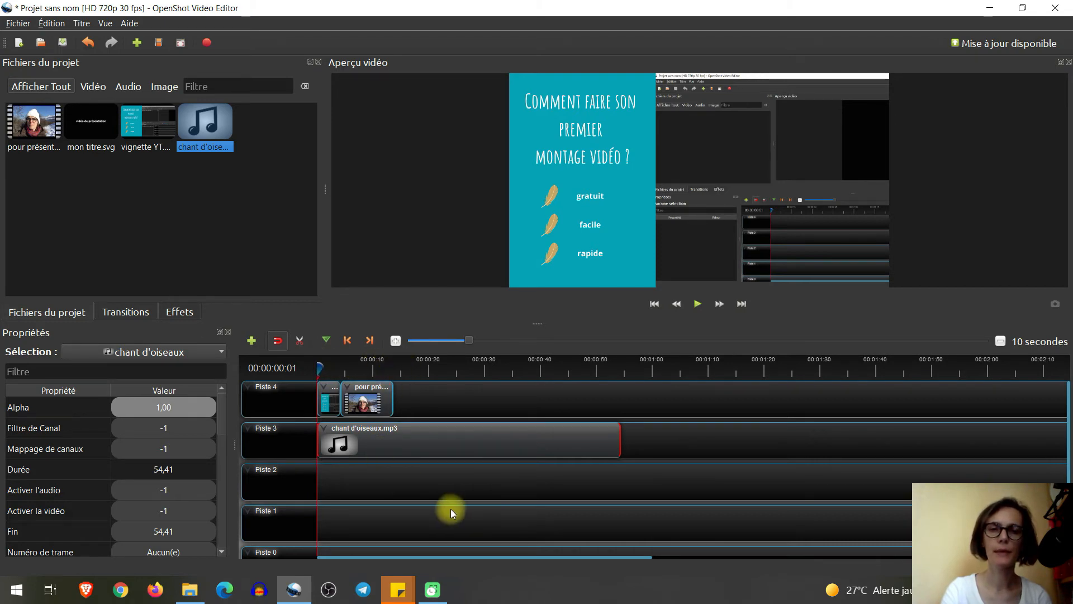
# Shorten the chant d'oiseaux clip to about 6.1 seconds by trimming its end, and play back the montage with it.
pyautogui.moveTo(620, 442); pyautogui.dragTo(350, 438)
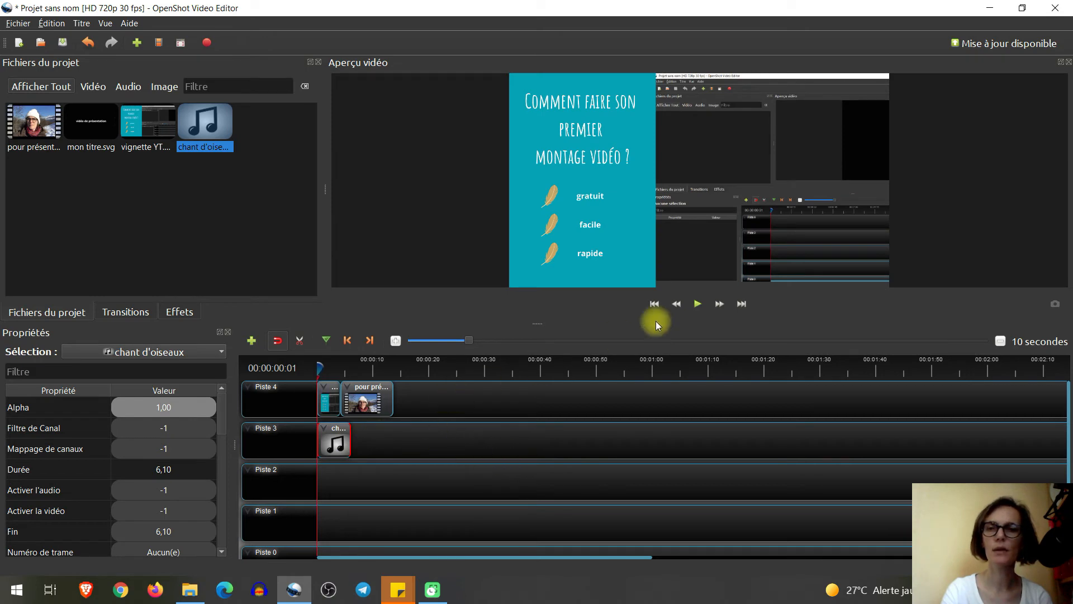
pyautogui.click(699, 309)
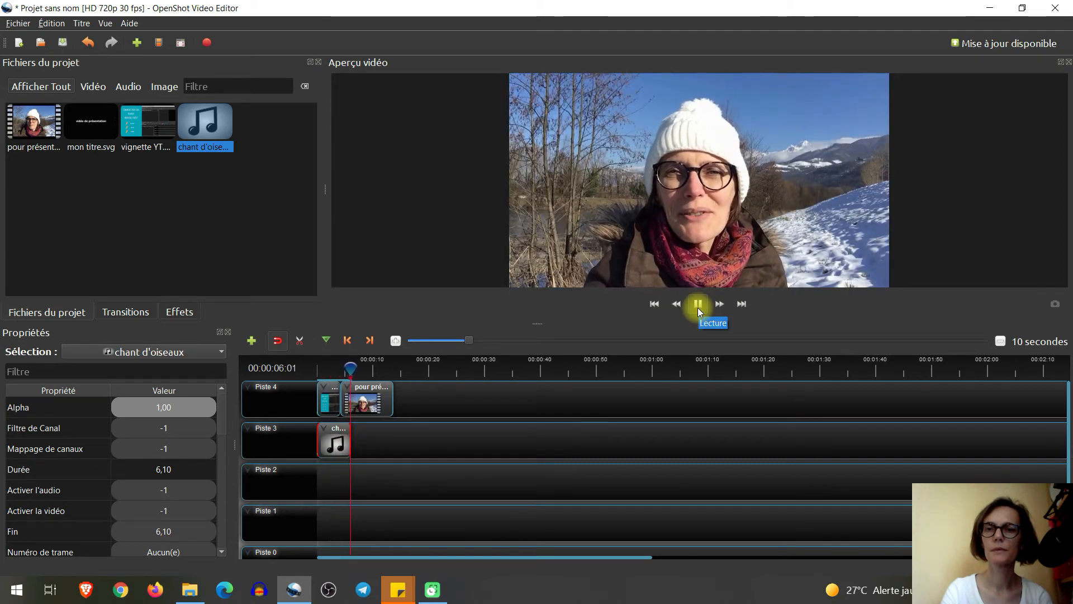
pyautogui.click(697, 307)
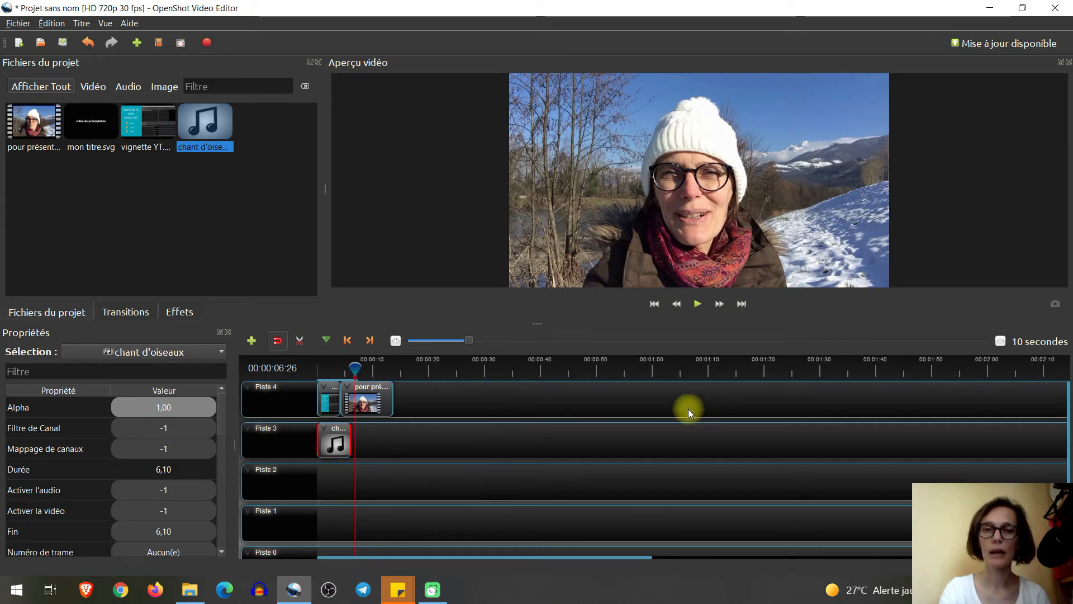
# Examine the volume options offered for the start, end and whole of the chant d'oiseaux clip on Piste 3.
pyautogui.click(396, 340)
pyautogui.click(396, 340)
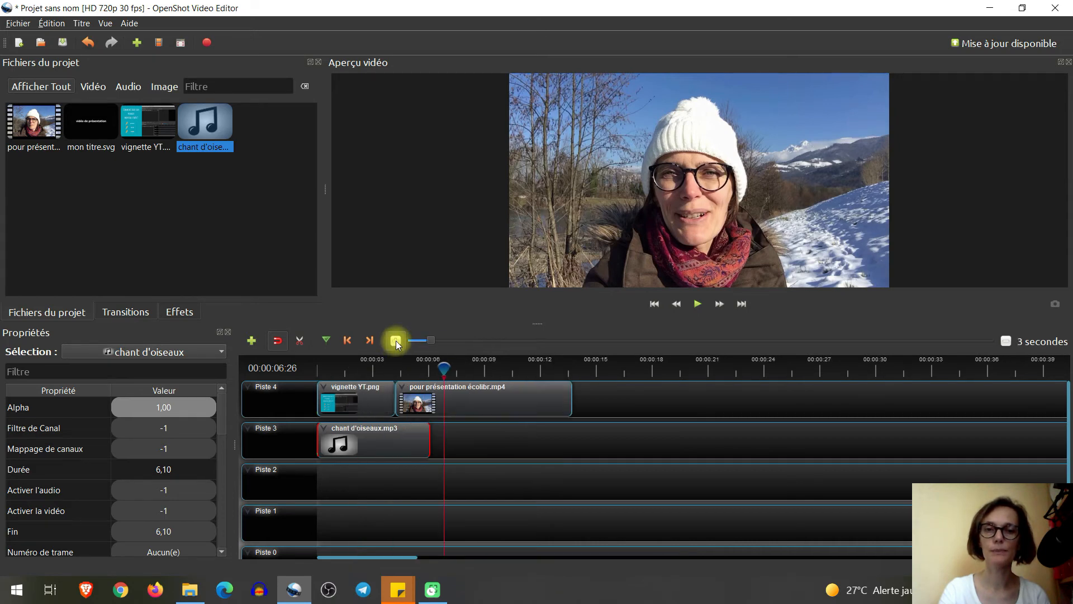
pyautogui.click(396, 340)
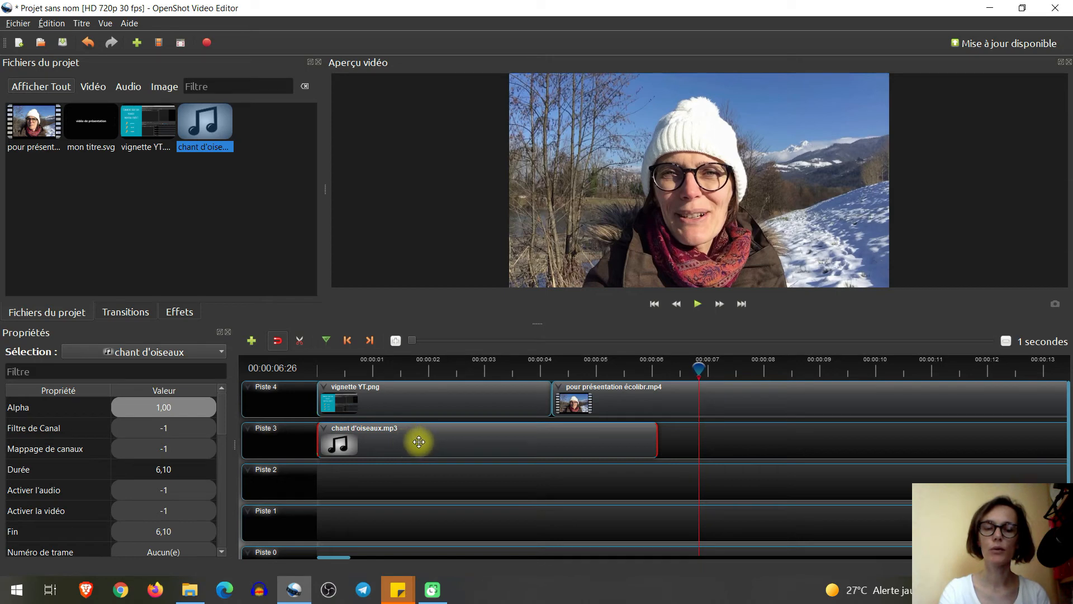
pyautogui.rightClick(418, 442)
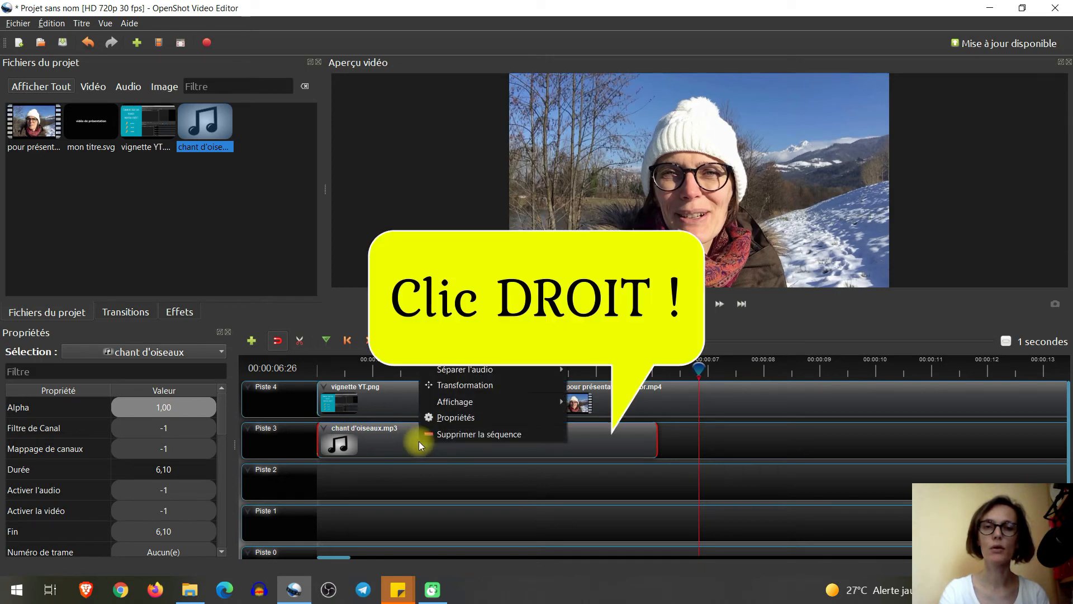
pyautogui.moveTo(518, 354)
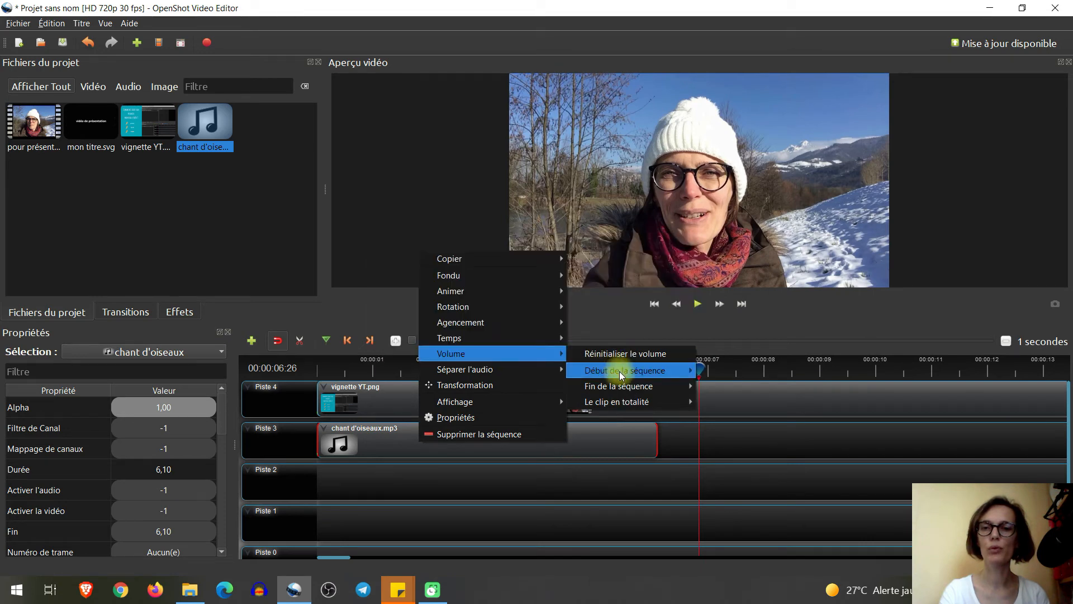
pyautogui.moveTo(657, 401)
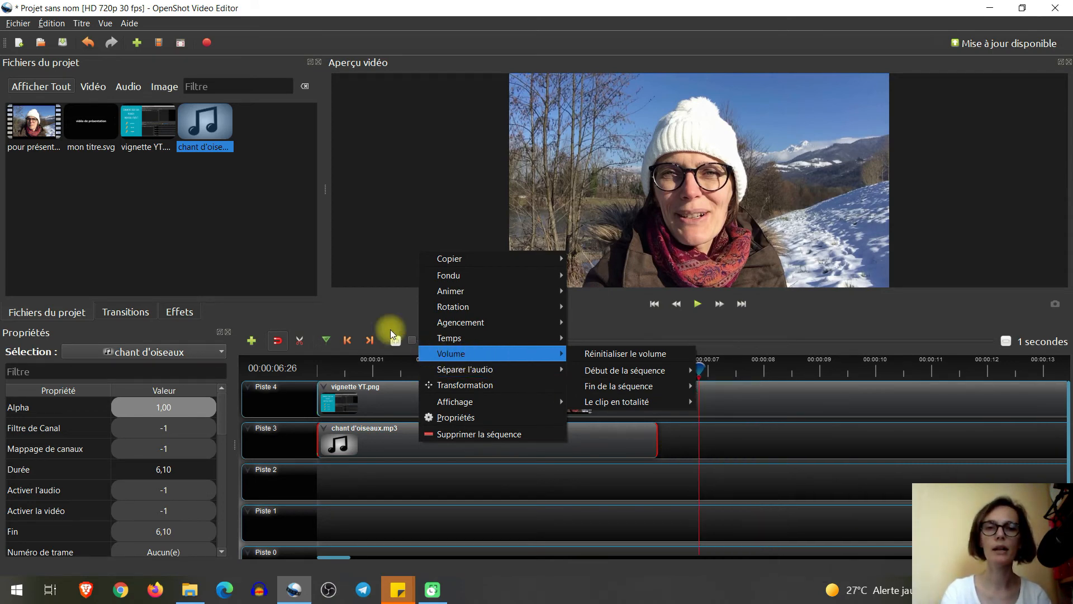
pyautogui.click(374, 307)
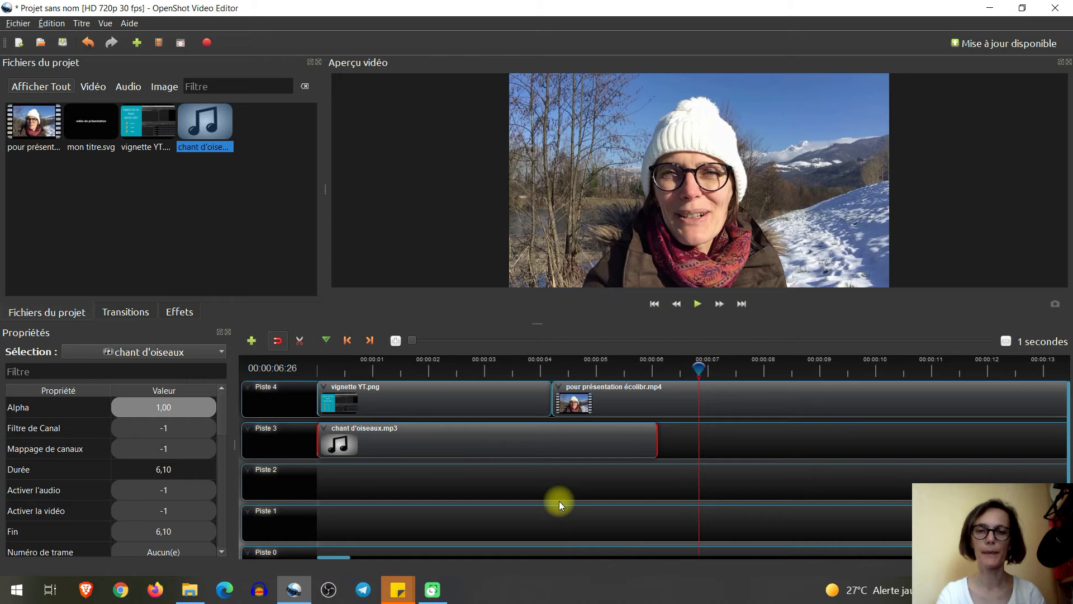
# Place the mon titre title over the video clip on Piste 4 at about 7.4 seconds and delete the Fondu transition on the overlap.
pyautogui.click(1006, 341)
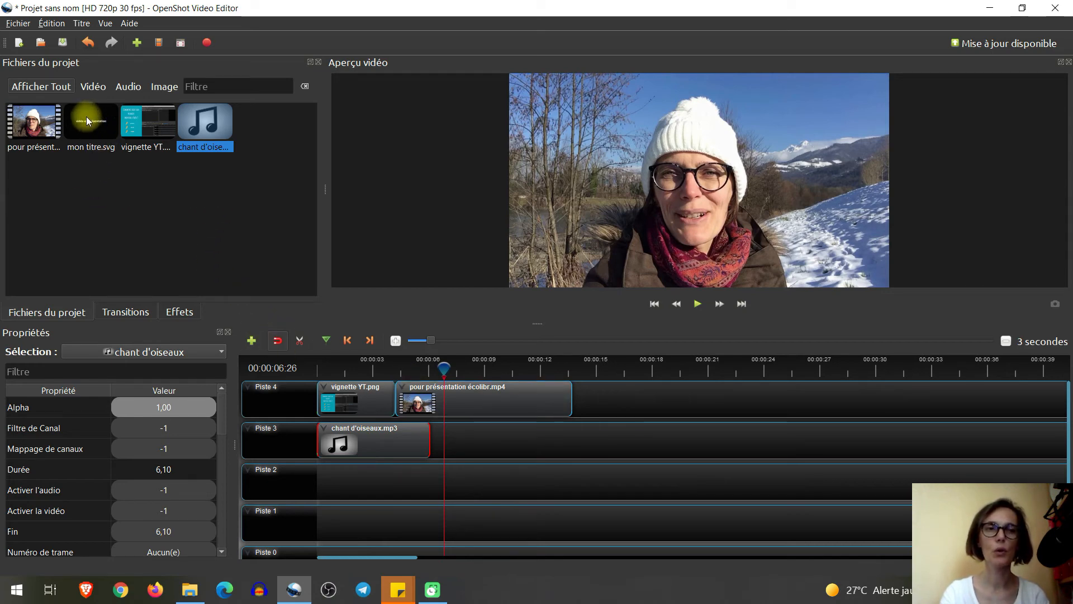
pyautogui.moveTo(88, 120); pyautogui.dragTo(455, 387)
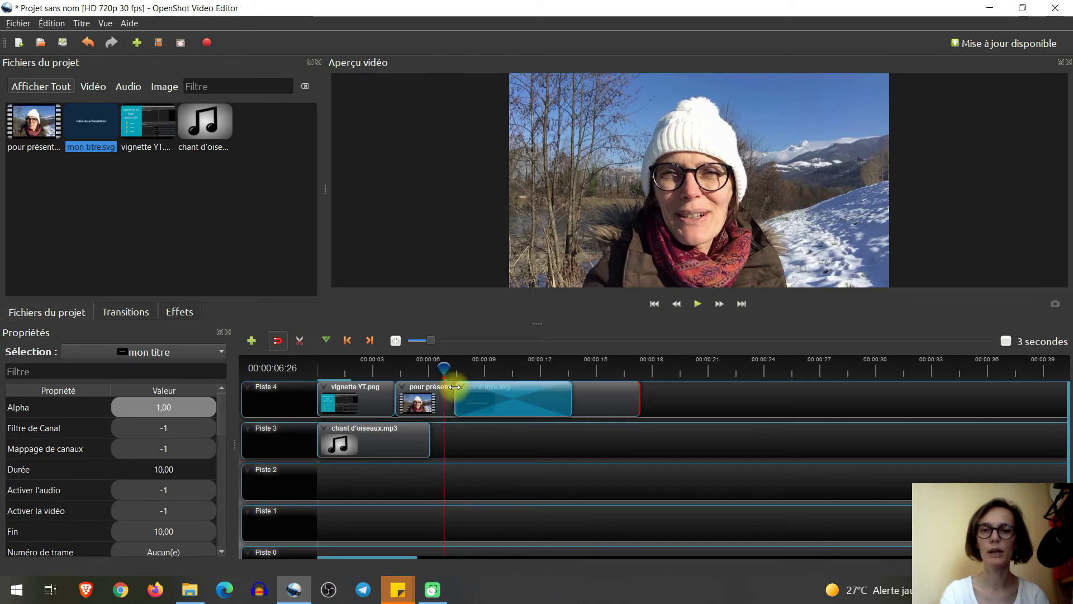
pyautogui.click(512, 403)
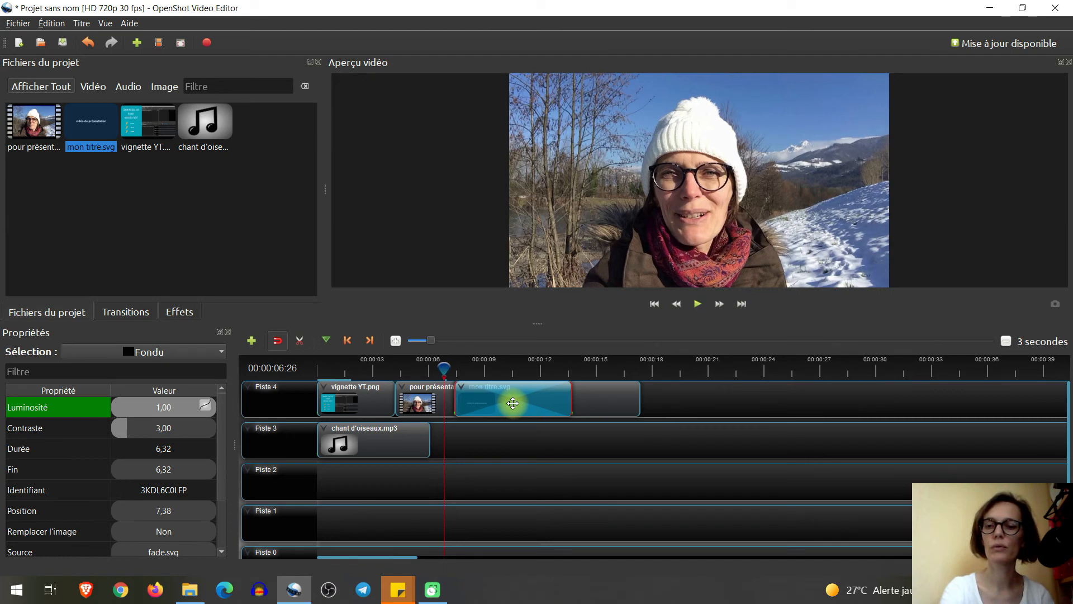
pyautogui.press('Delete')
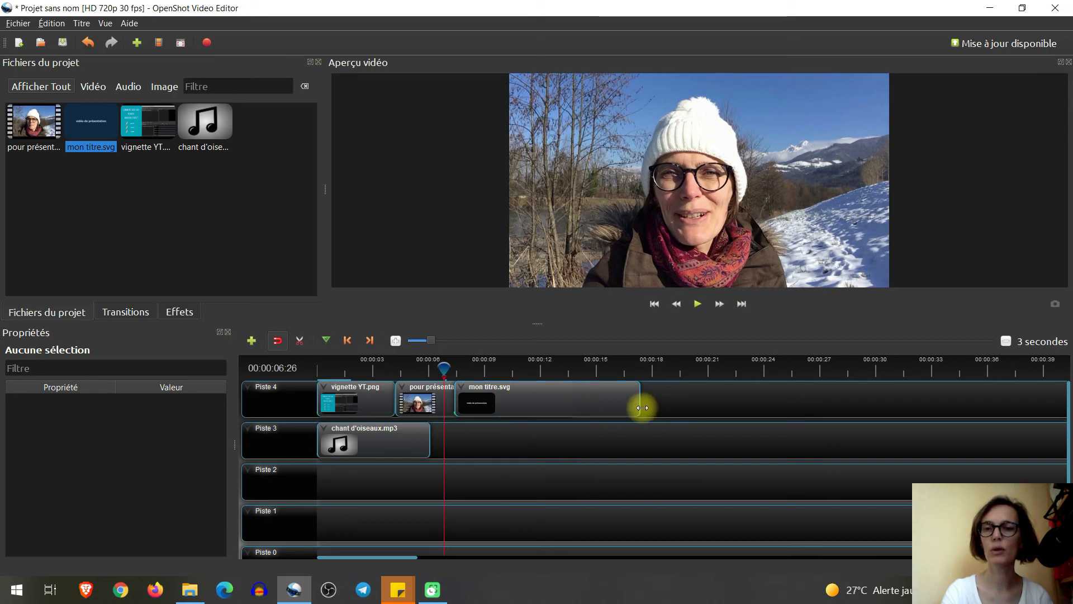
# Shorten the mon titre overlay to about 1.5 seconds by trimming its end, and play back the passage with it.
pyautogui.moveTo(640, 399); pyautogui.dragTo(481, 402)
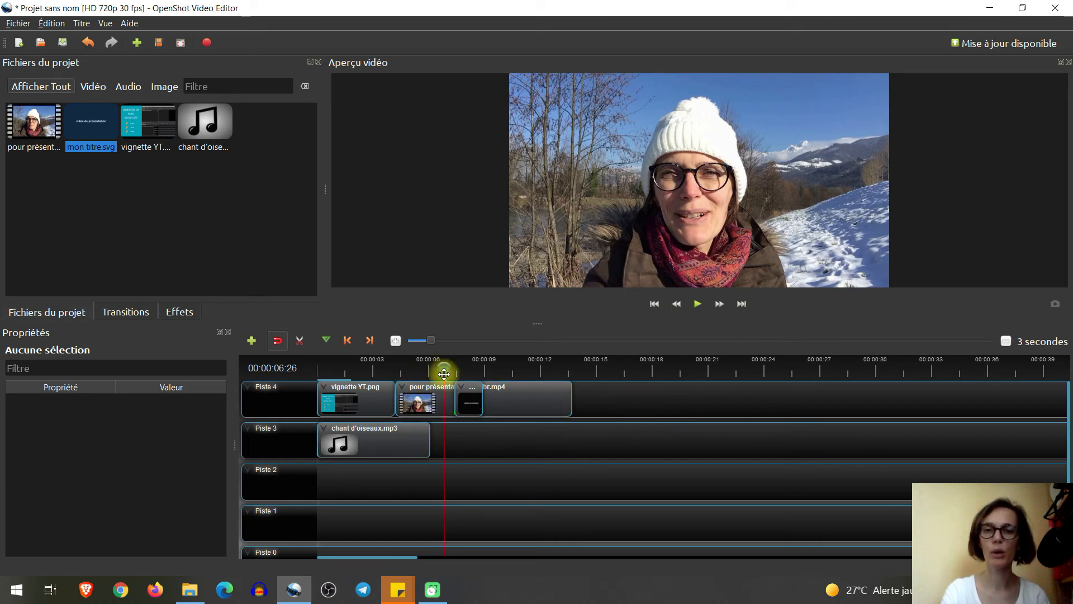
pyautogui.click(696, 304)
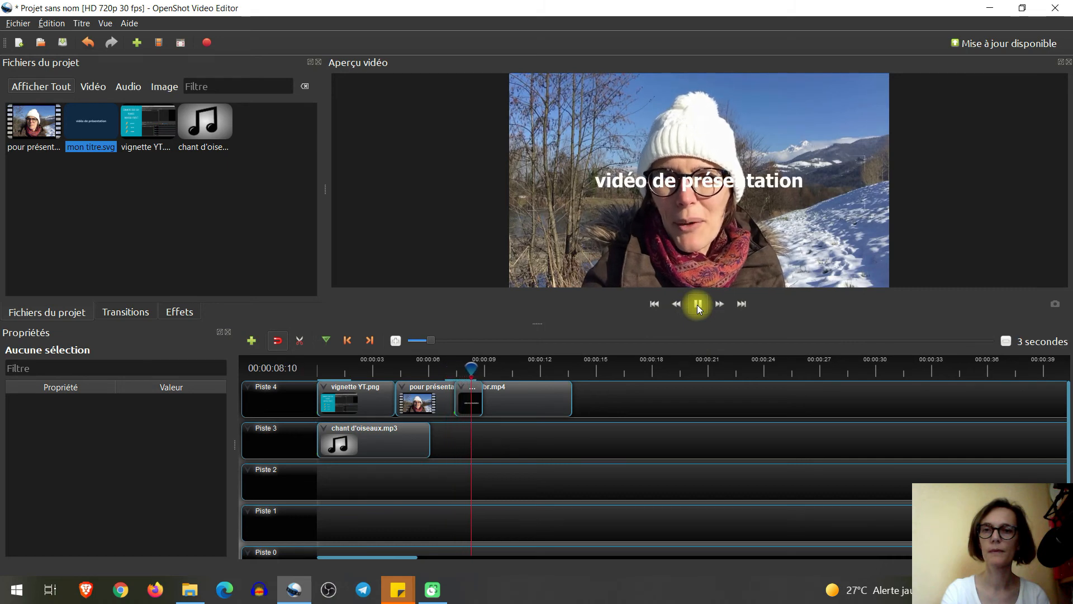
pyautogui.click(696, 304)
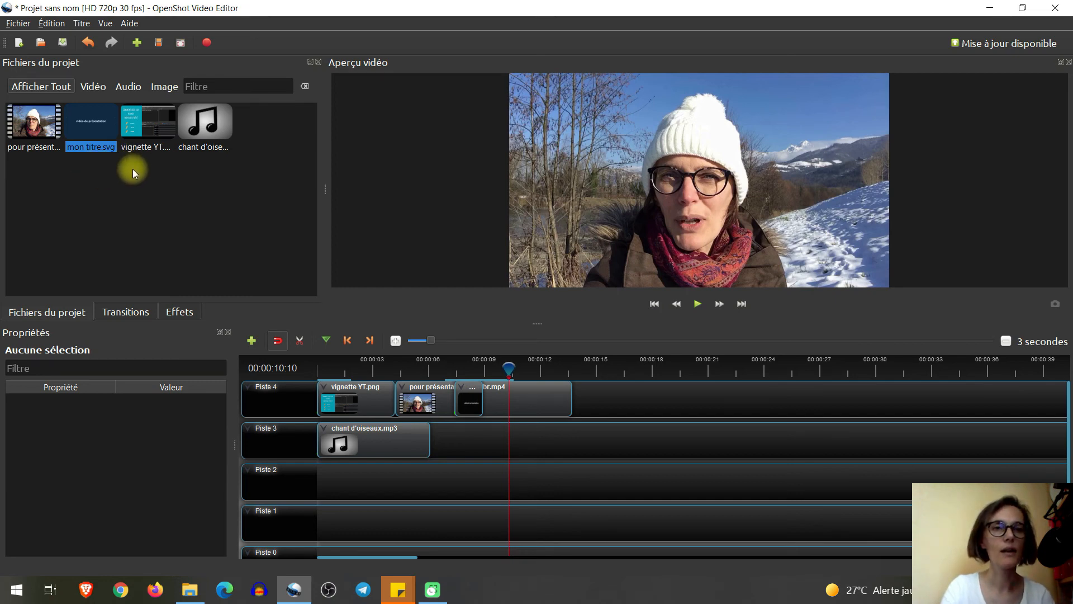
# Replace the mon titre overlay with the vignette YT image over the video clip on Piste 4 at about 6.8 seconds.
pyautogui.click(474, 404)
pyautogui.click(419, 401)
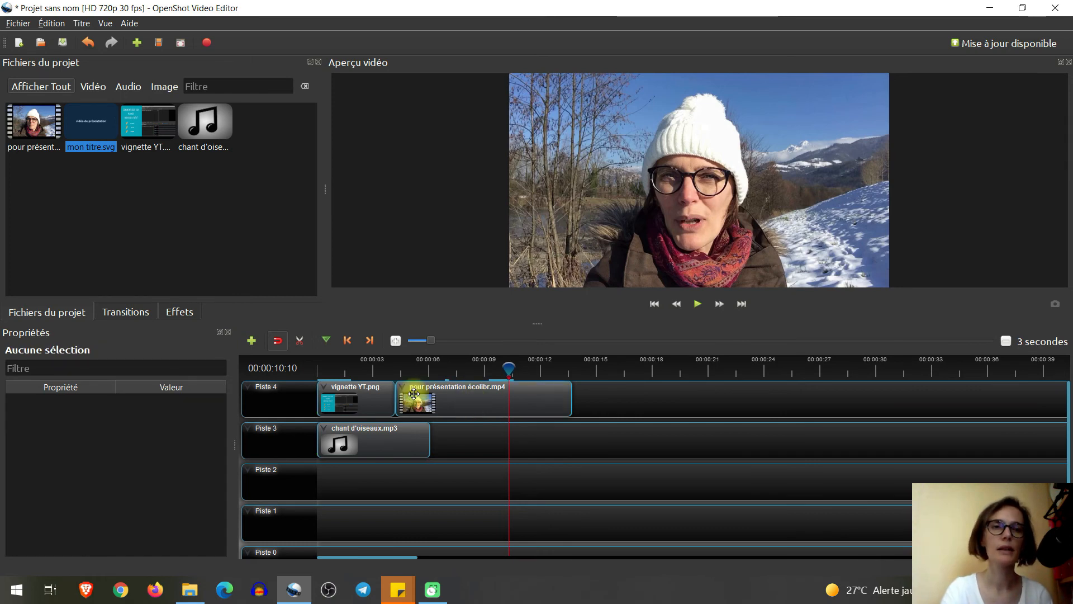
pyautogui.moveTo(142, 116); pyautogui.dragTo(481, 397)
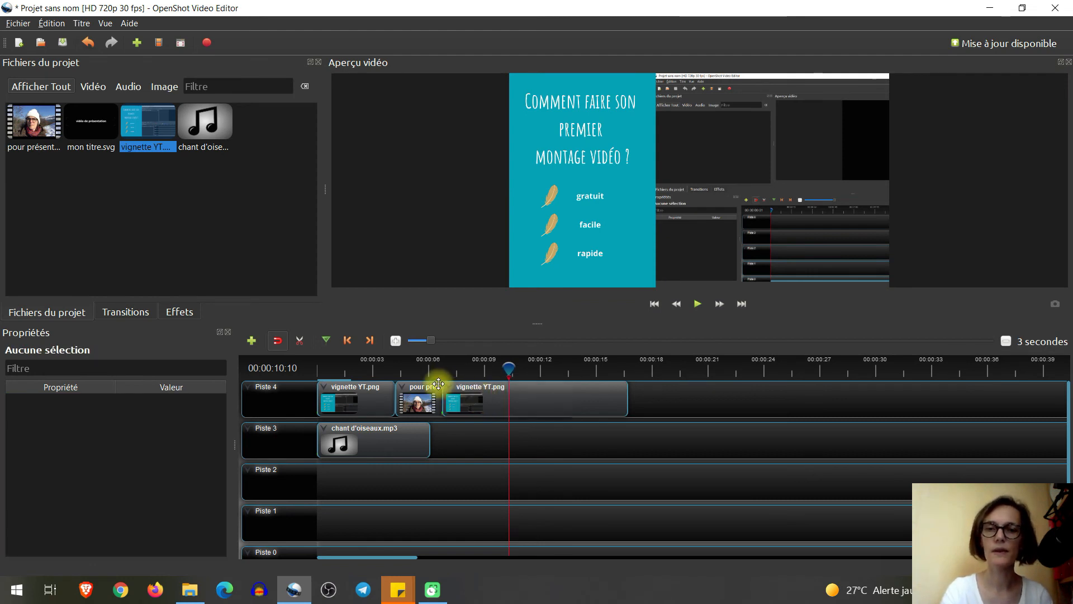
# Shorten the vignette YT overlay to about 2.1 seconds by trimming its end, and set the playhead to about 6 seconds.
pyautogui.moveTo(630, 401); pyautogui.dragTo(478, 399)
pyautogui.click(426, 368)
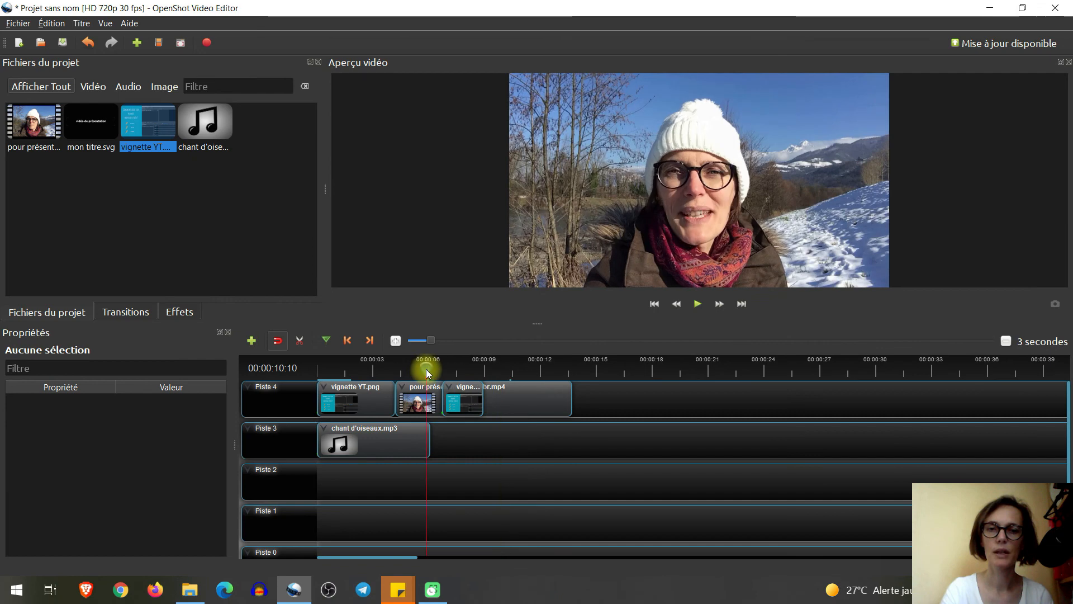
# Play back the passage with the vignette YT overlay, and delete that overlay from the video clip on Piste 4.
pyautogui.click(697, 305)
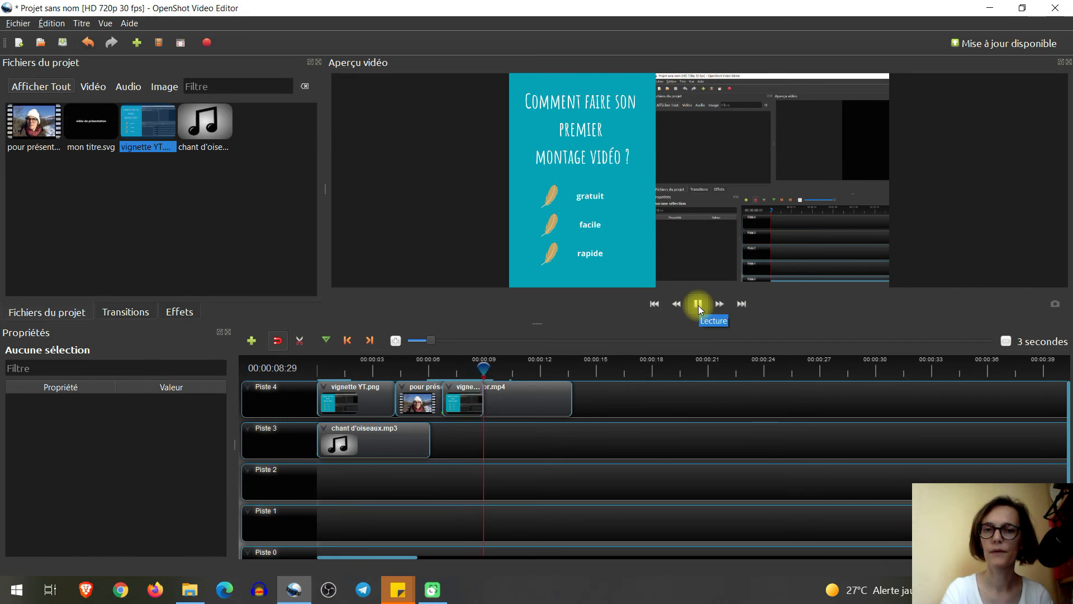
pyautogui.click(698, 305)
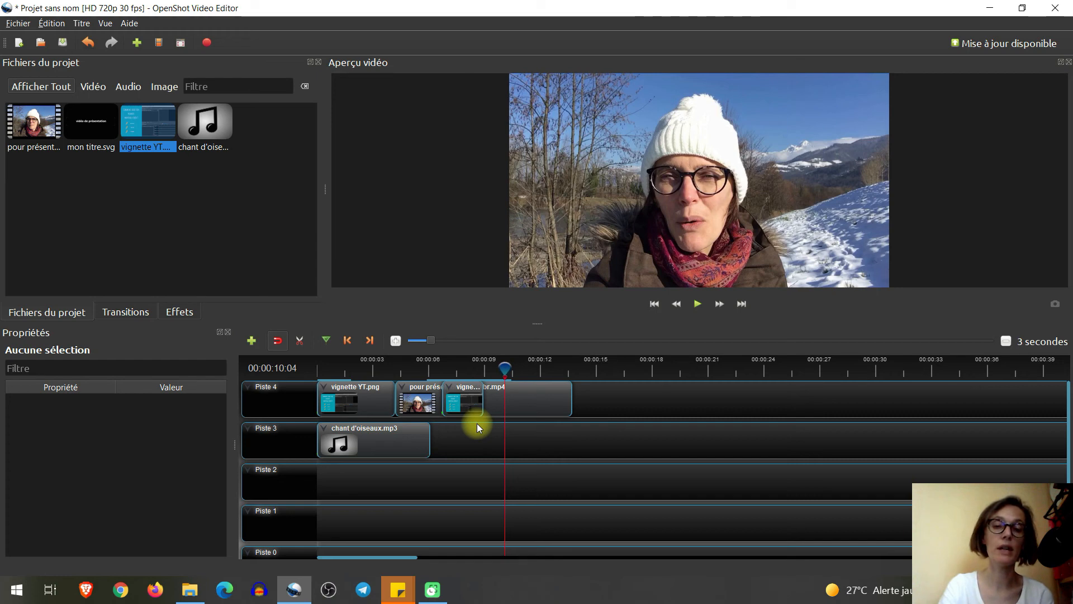
pyautogui.click(460, 402)
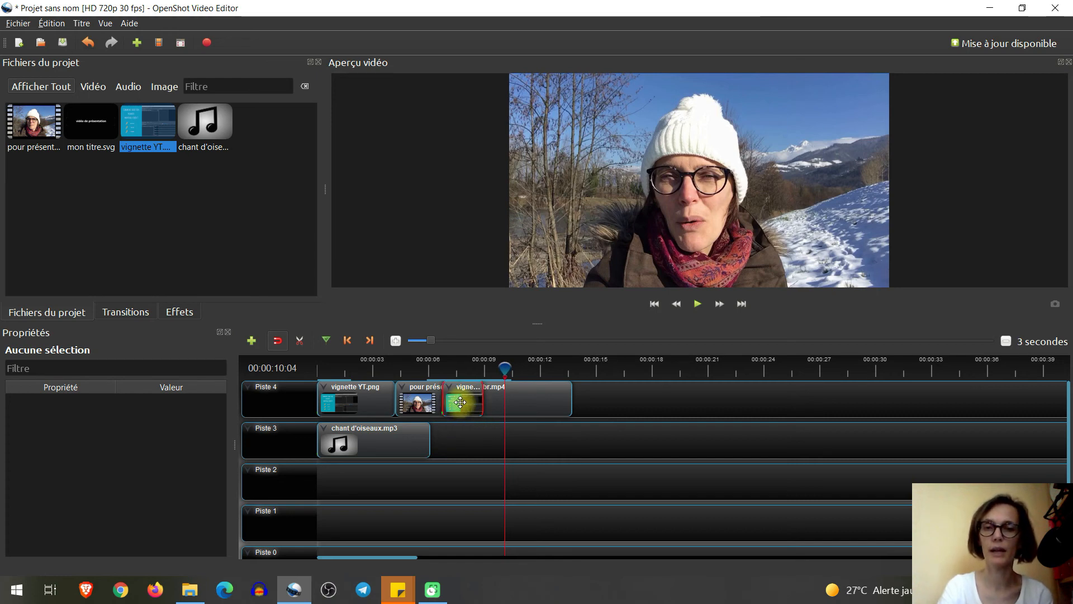
pyautogui.press('Delete')
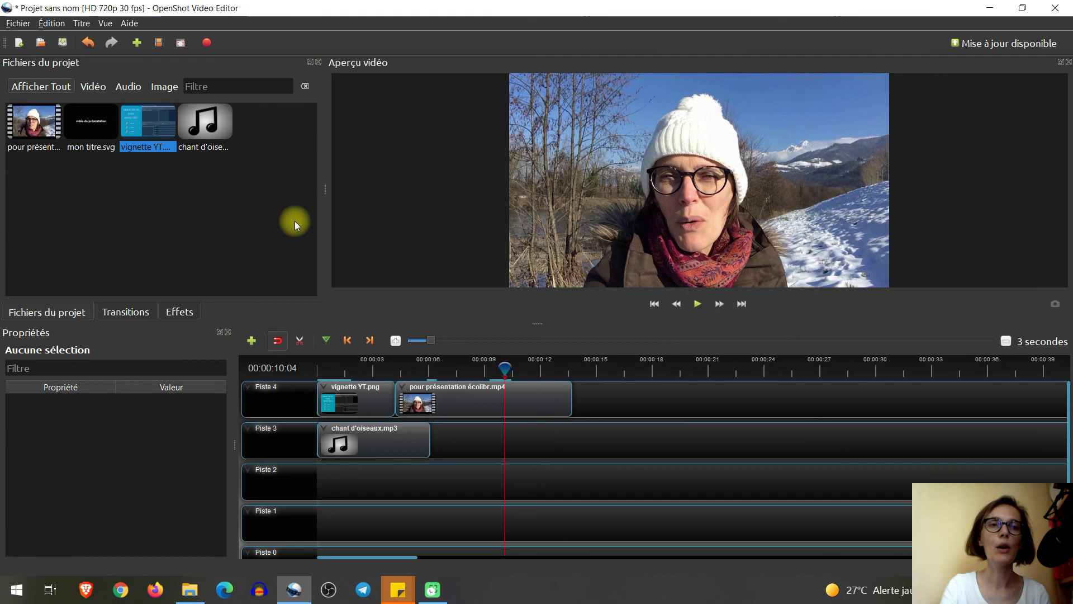
# Open the video export settings and name the output file test.
pyautogui.click(205, 43)
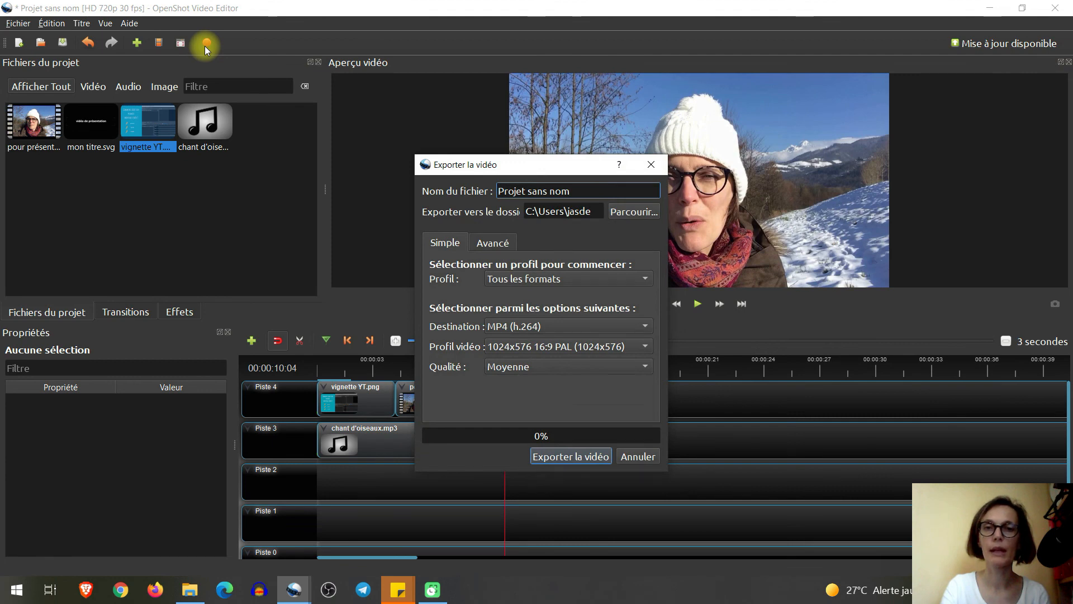
pyautogui.moveTo(595, 190); pyautogui.dragTo(443, 187)
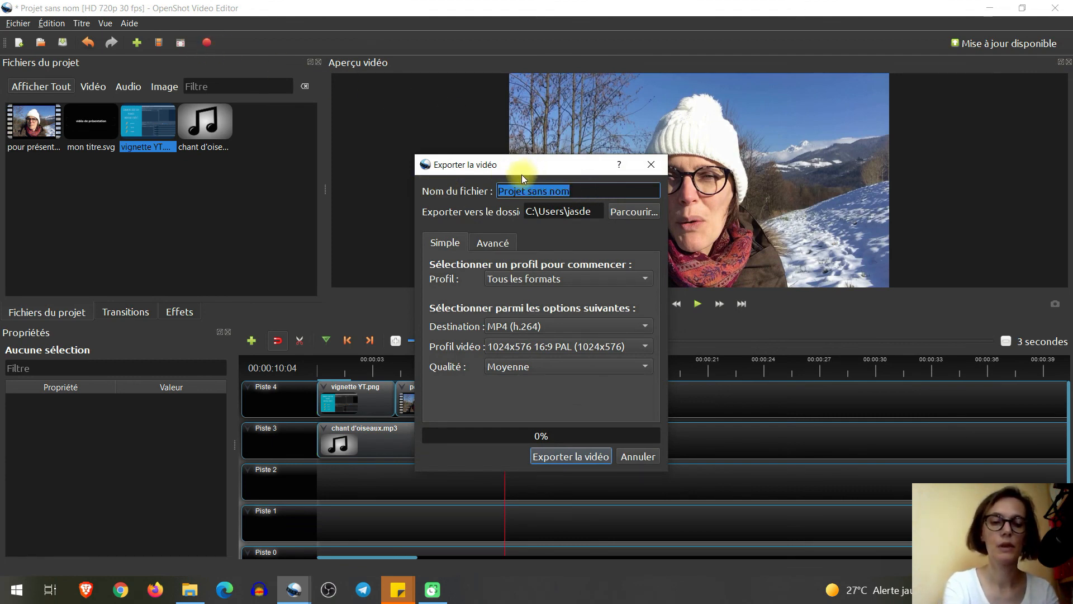
pyautogui.write('test')
# Choose the Test folder on drive LENOVO (D:) as the export destination and export the video.
pyautogui.click(628, 215)
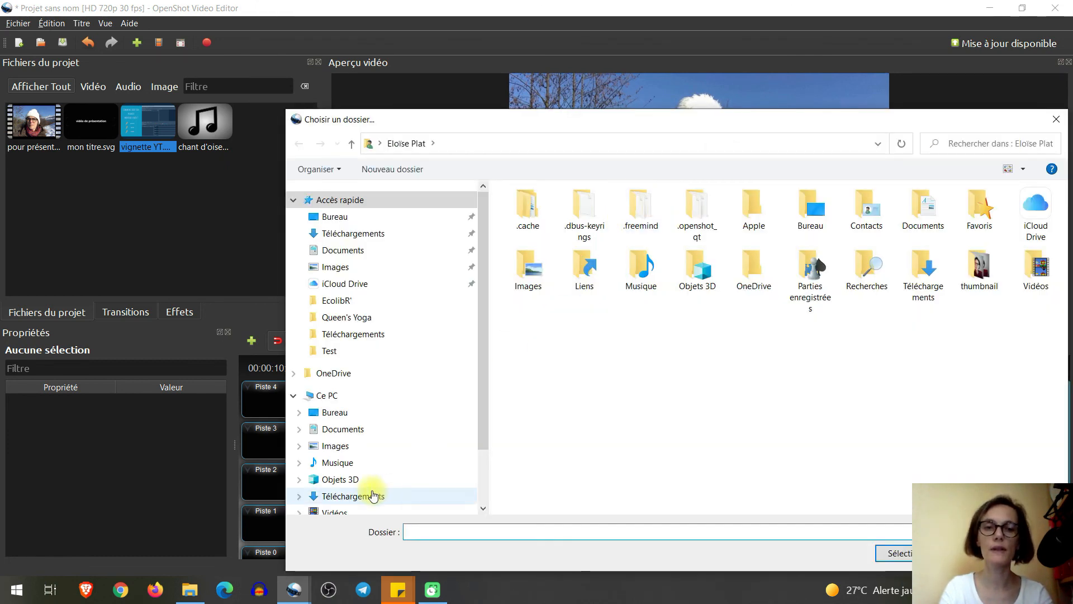
pyautogui.scroll(-2, 374, 495)
pyautogui.click(345, 469)
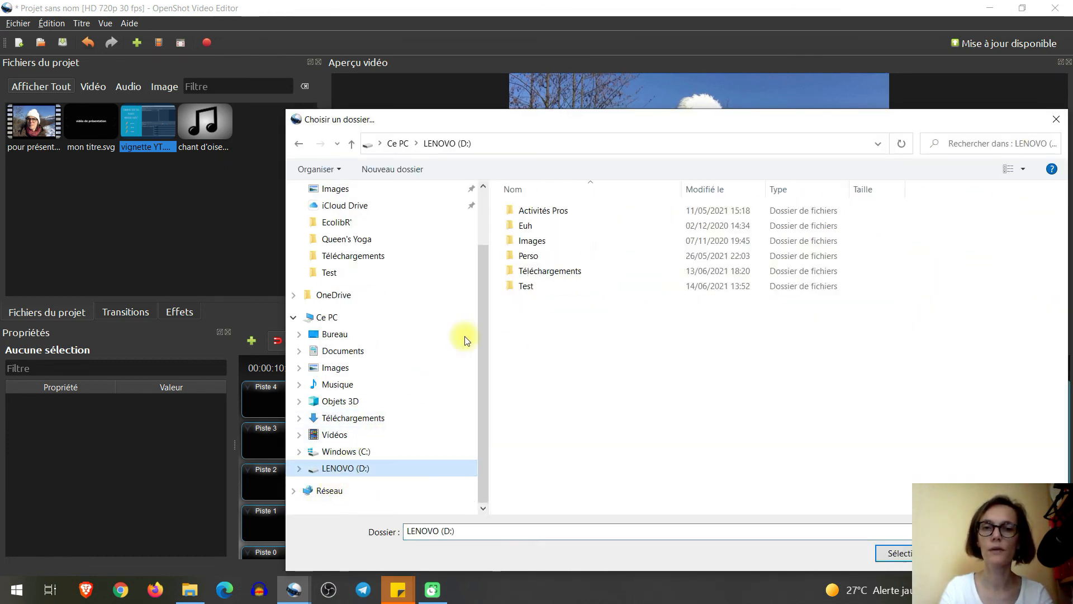
pyautogui.doubleClick(525, 288)
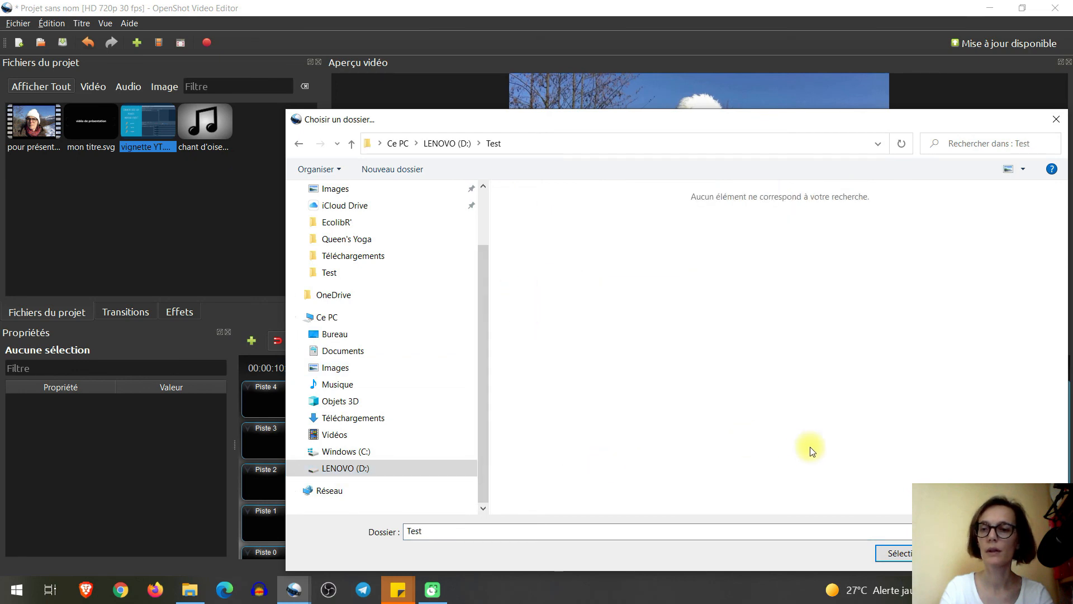
pyautogui.moveTo(928, 115); pyautogui.dragTo(733, 111)
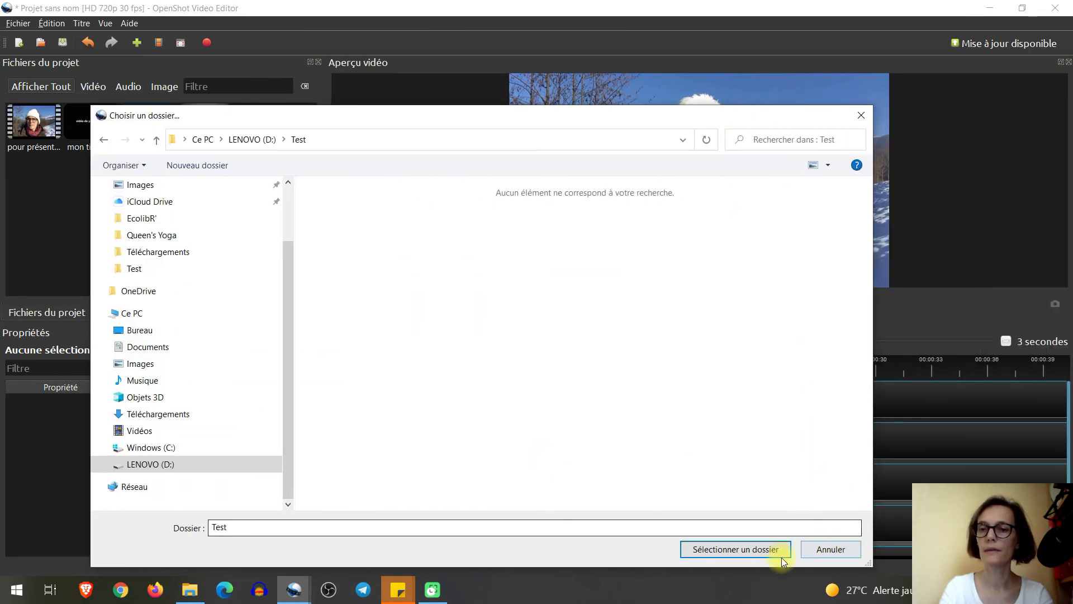
pyautogui.click(768, 551)
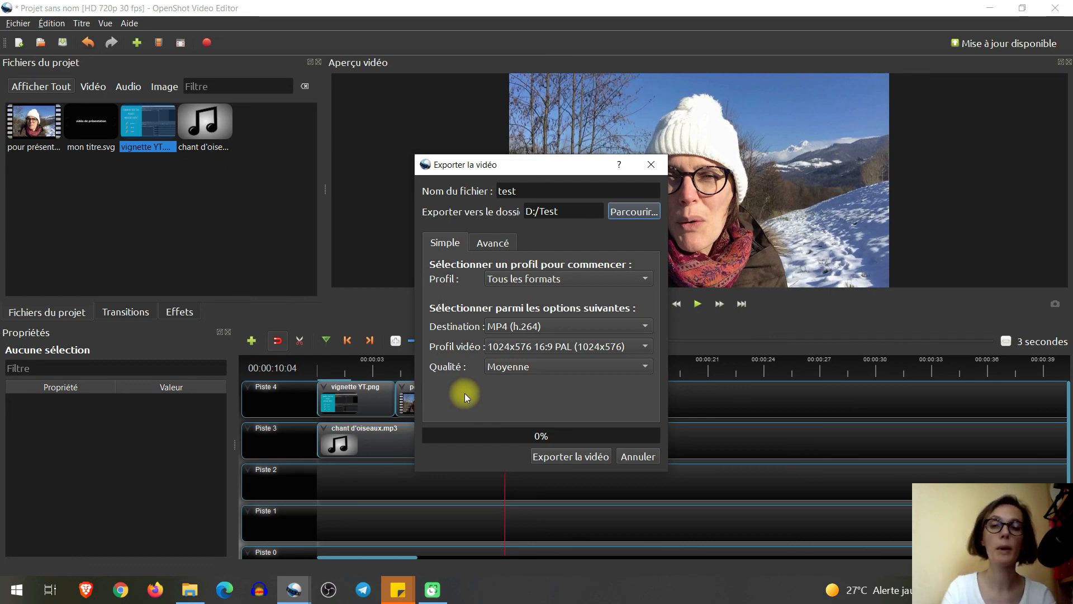
pyautogui.click(581, 456)
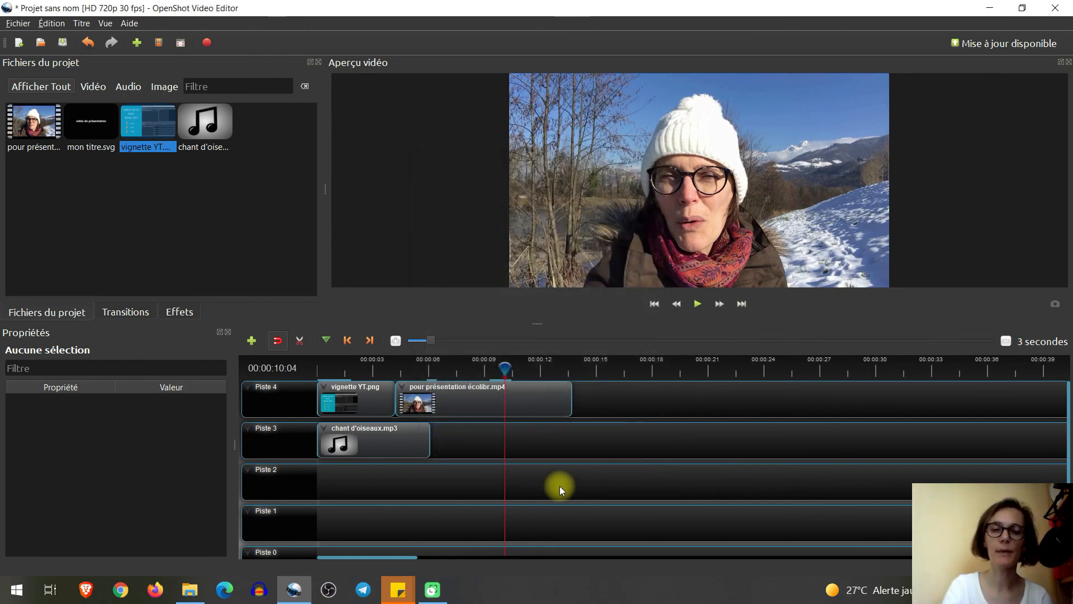
# Switch to File Explorer, play the exported test video from the D: drive's Test folder, and close the player and the folder window.
pyautogui.click(187, 590)
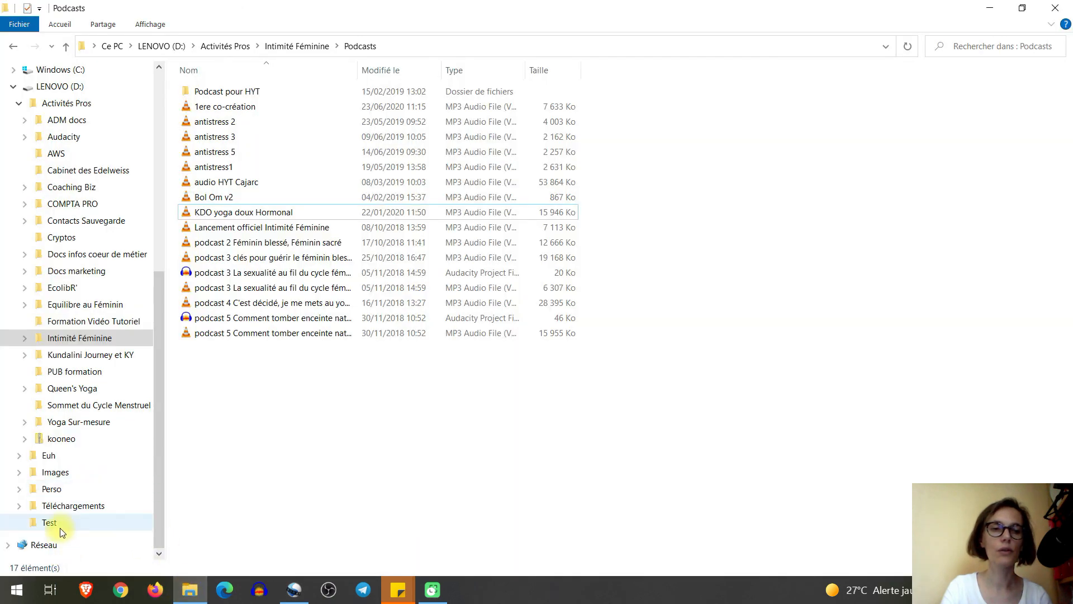
pyautogui.click(61, 526)
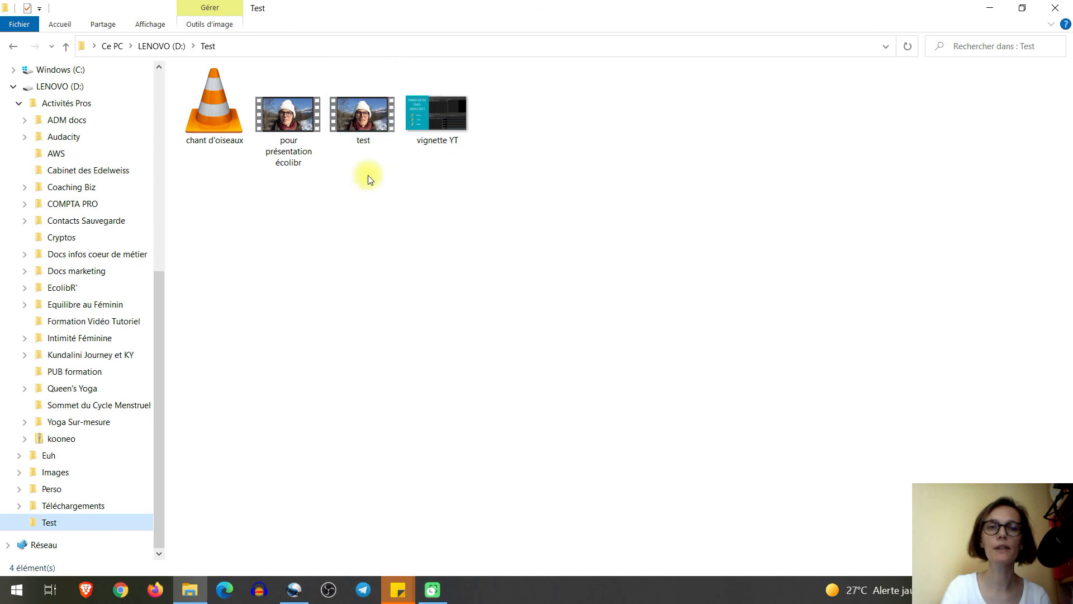
pyautogui.doubleClick(370, 122)
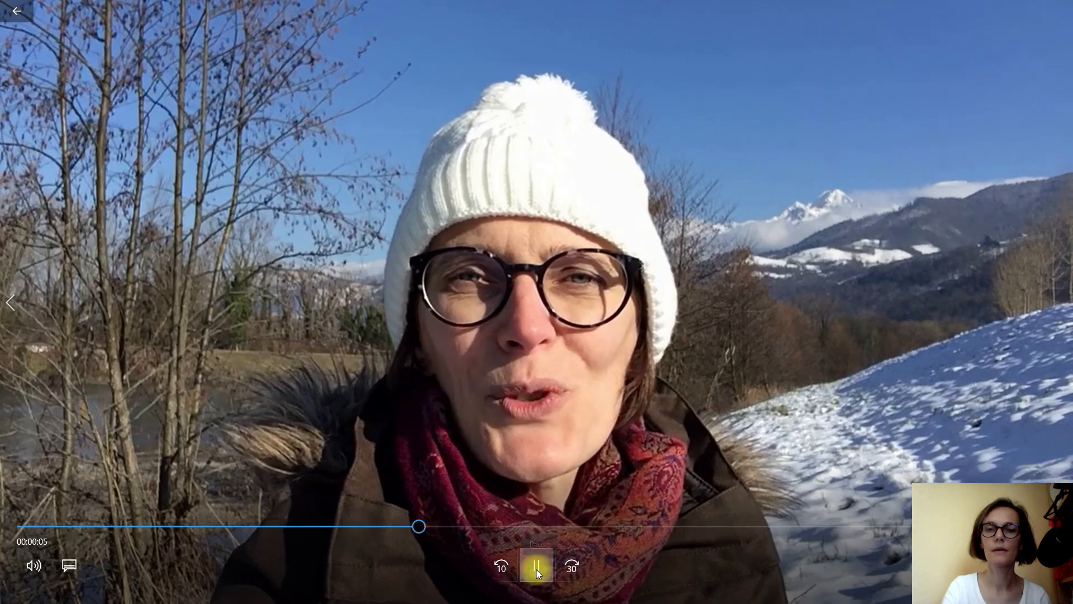
pyautogui.click(535, 569)
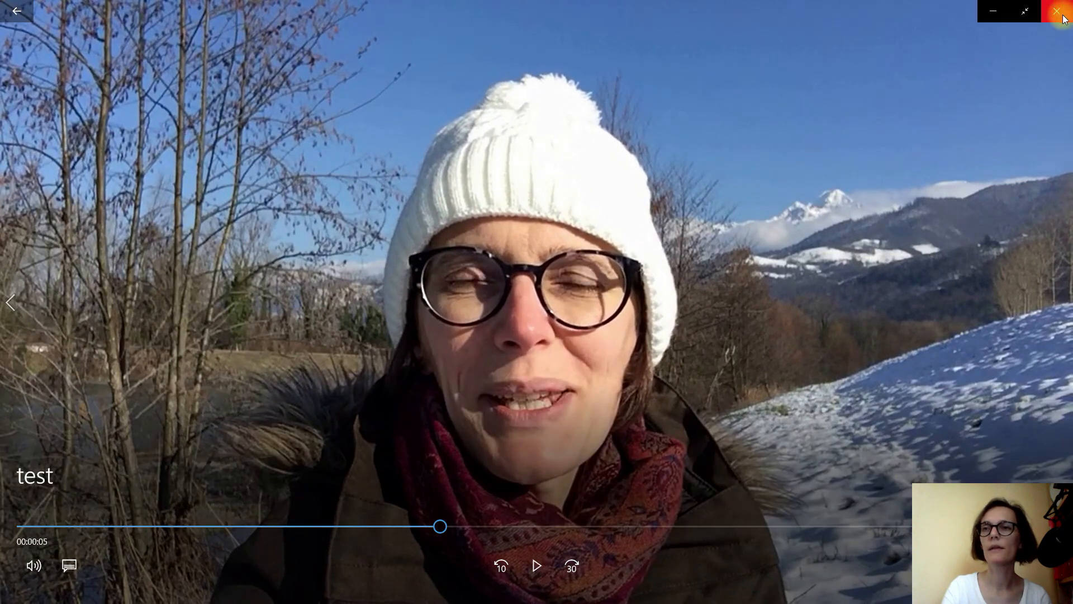
pyautogui.click(1061, 17)
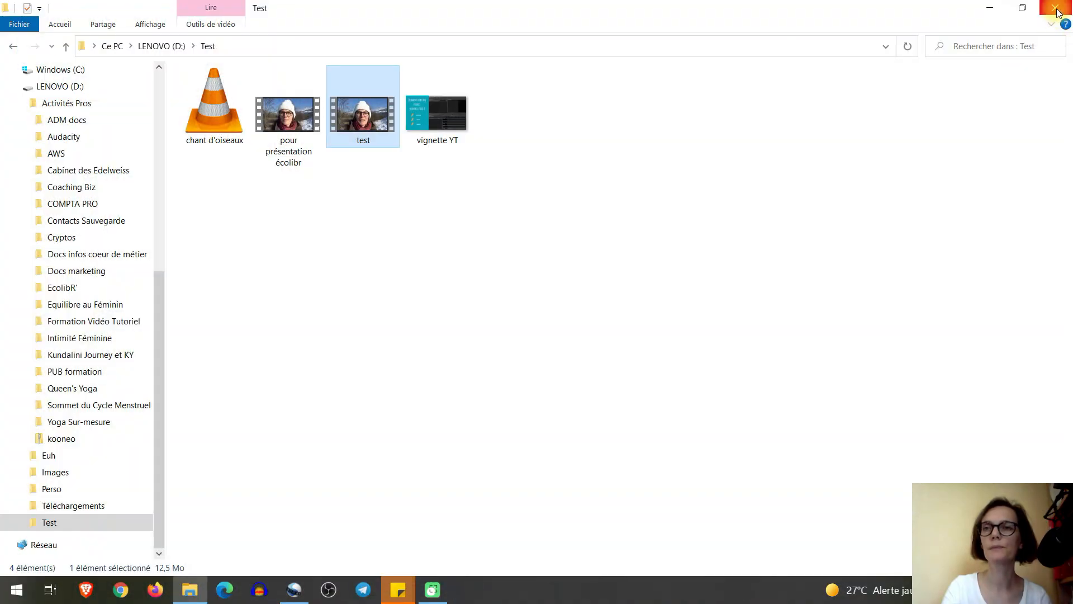
pyautogui.click(1057, 14)
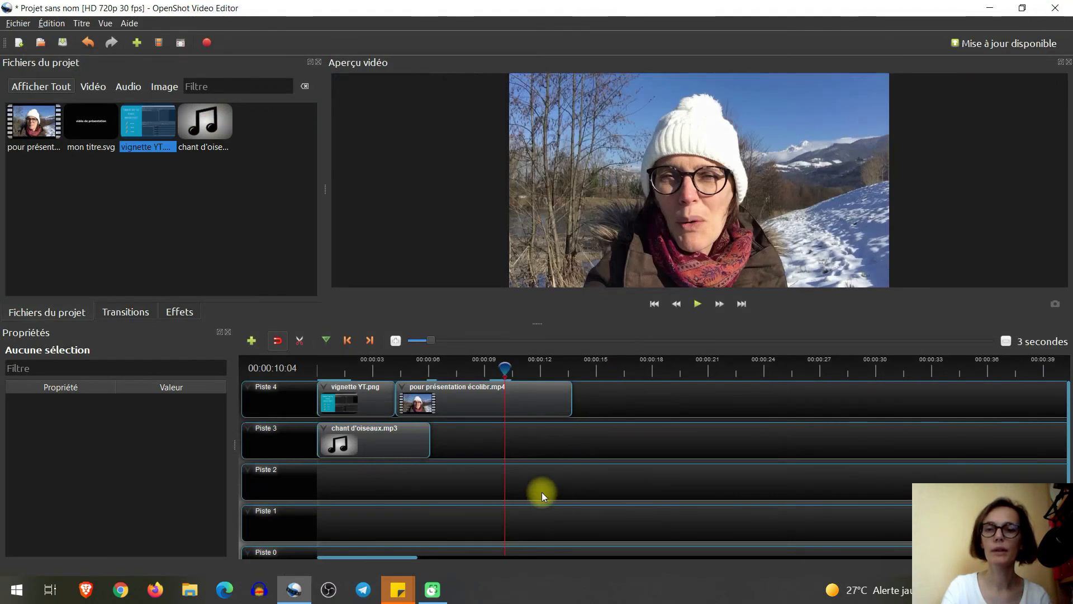